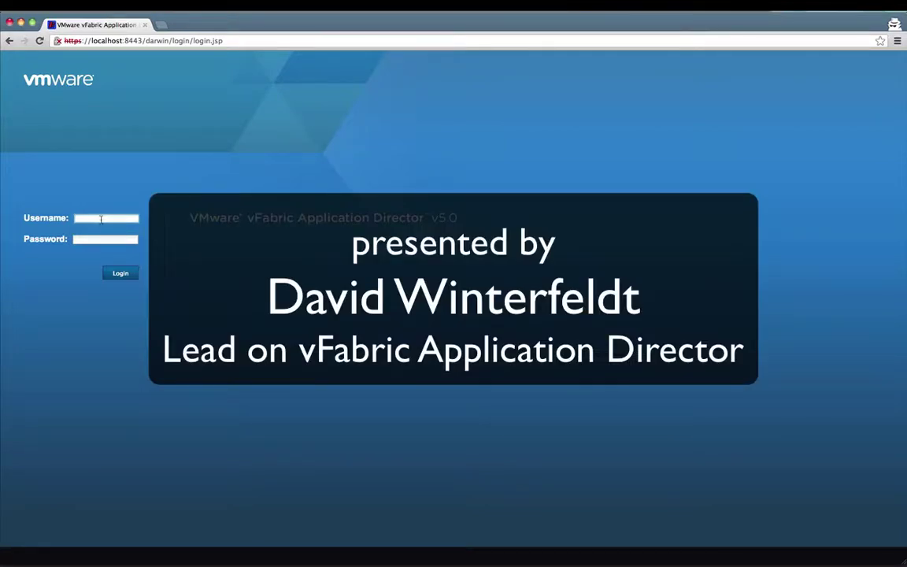
# Step: Log in to Application Director with the account username and password
pyautogui.click(101, 219)
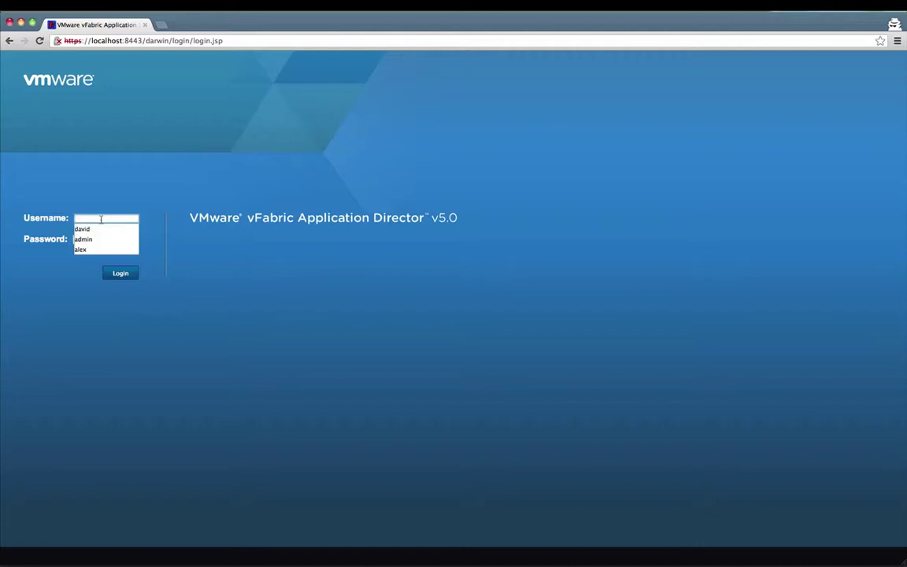
pyautogui.press('Tab')
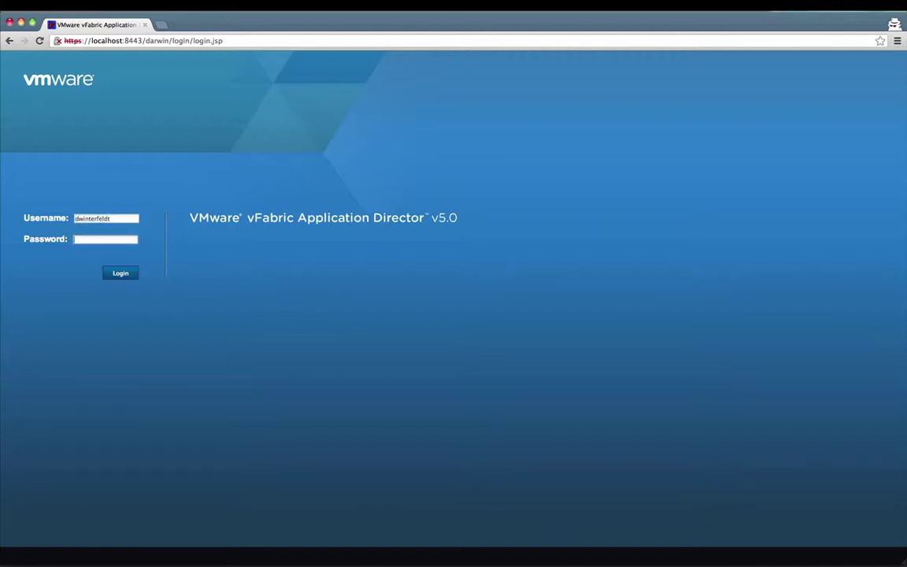
pyautogui.write('********')
pyautogui.press('Return')
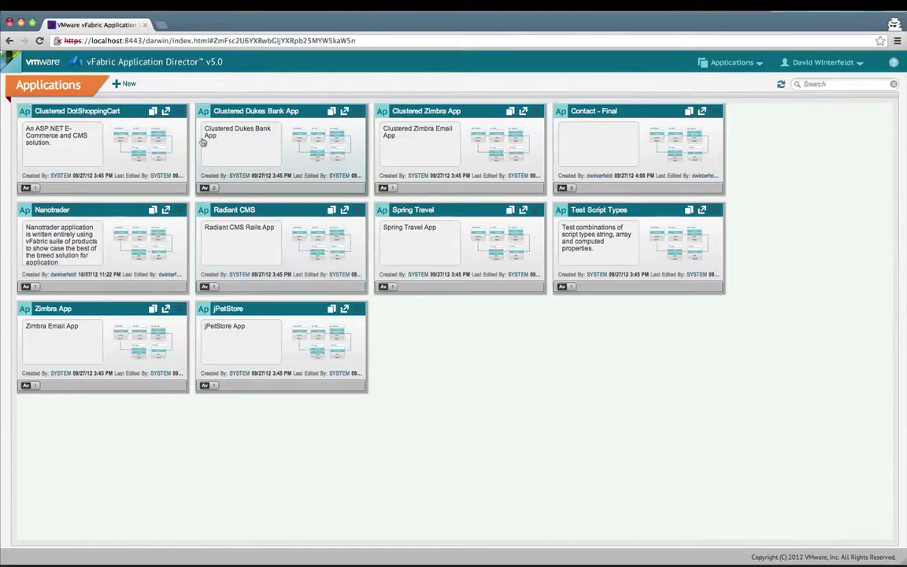
# Step: Create and save a new application named Contact
pyautogui.click(127, 84)
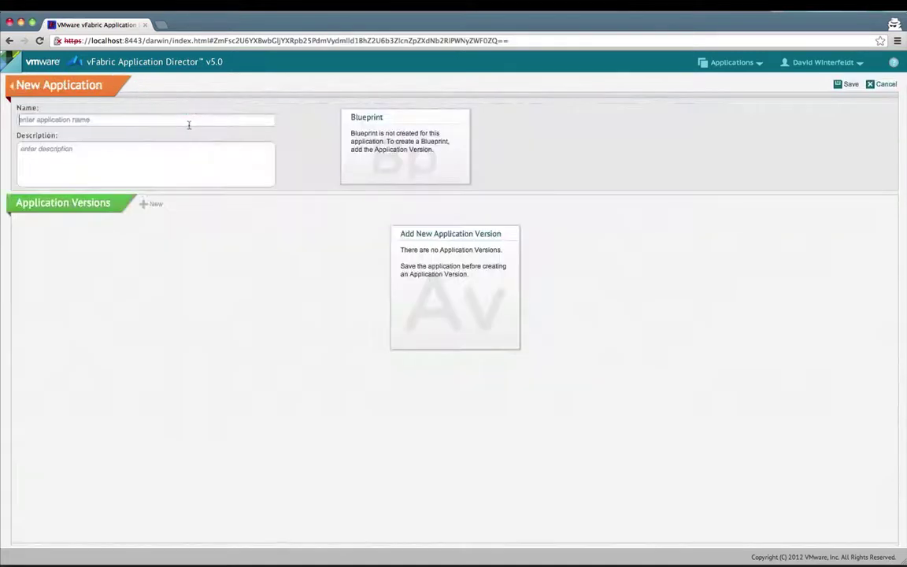
pyautogui.write('Contact')
pyautogui.click(850, 85)
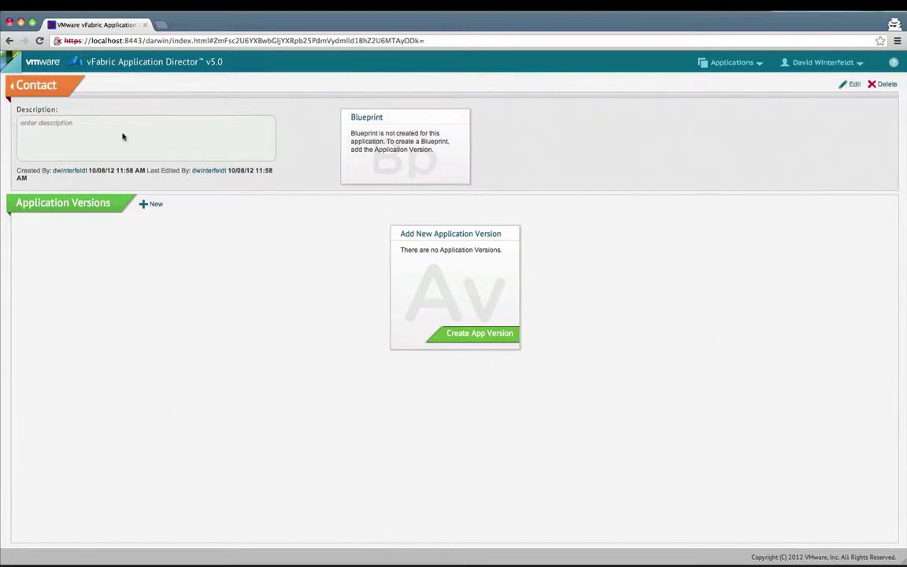
# Step: Add Contact version 1.0.0 with the description 'in memory DB' and save it
pyautogui.click(469, 334)
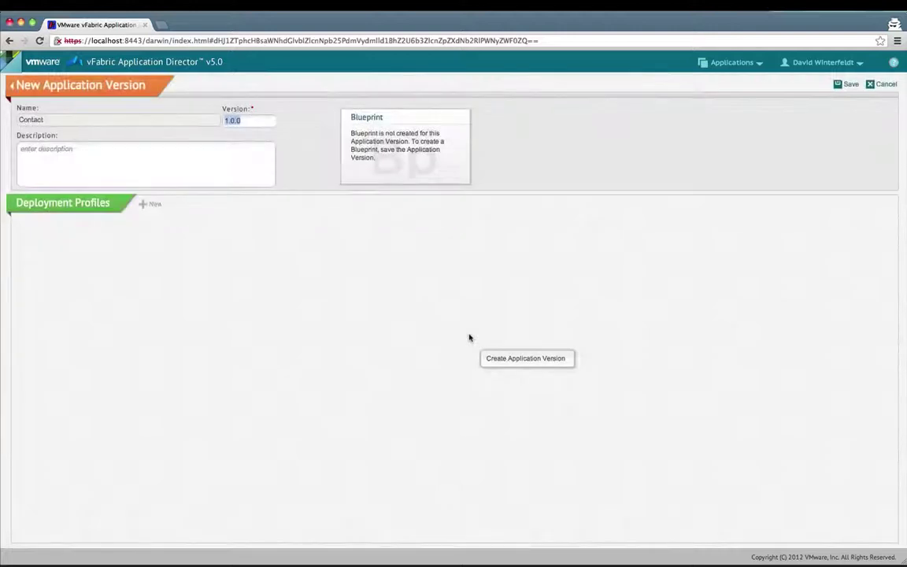
pyautogui.click(148, 166)
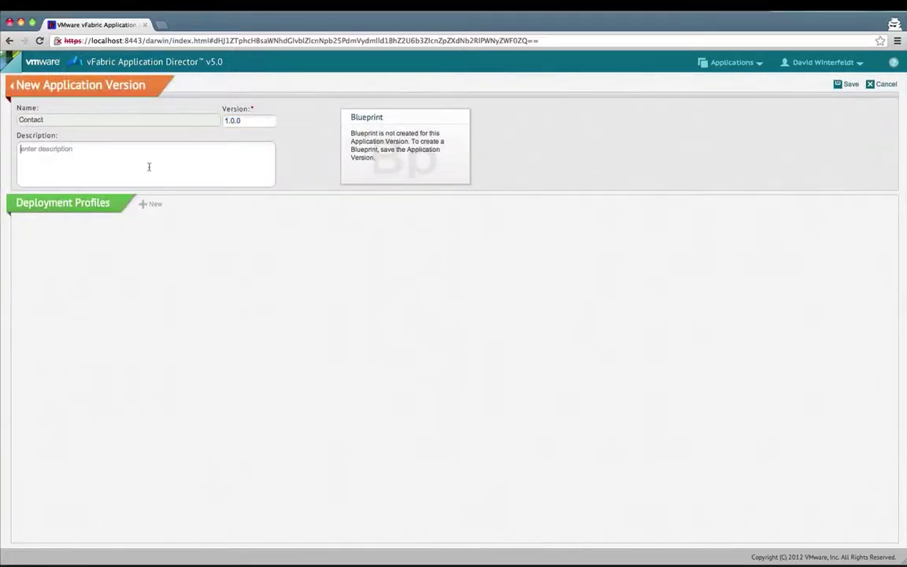
pyautogui.write('in memory DB')
pyautogui.click(843, 84)
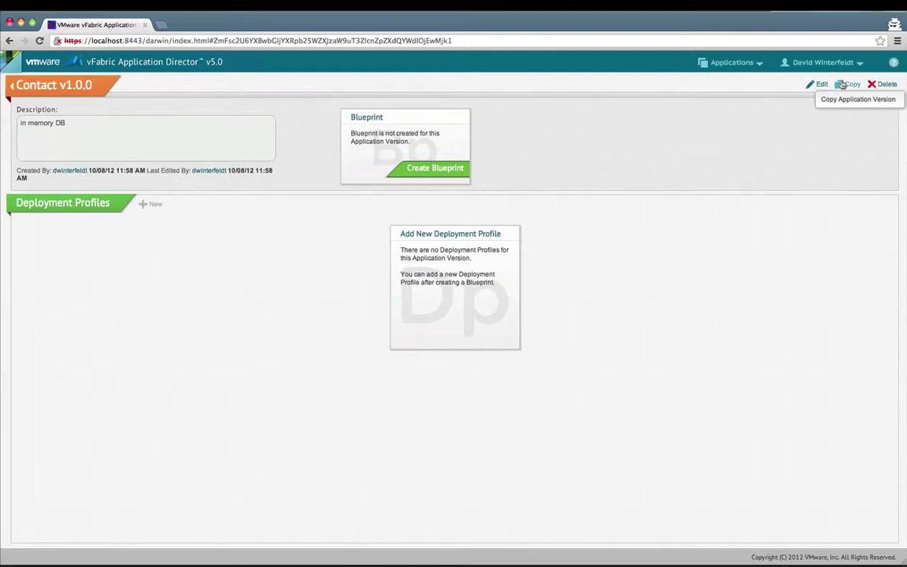
# Step: Start the version's blueprint with a CentOS56 32bit node renamed contact_app, checking its NICs
pyautogui.click(440, 169)
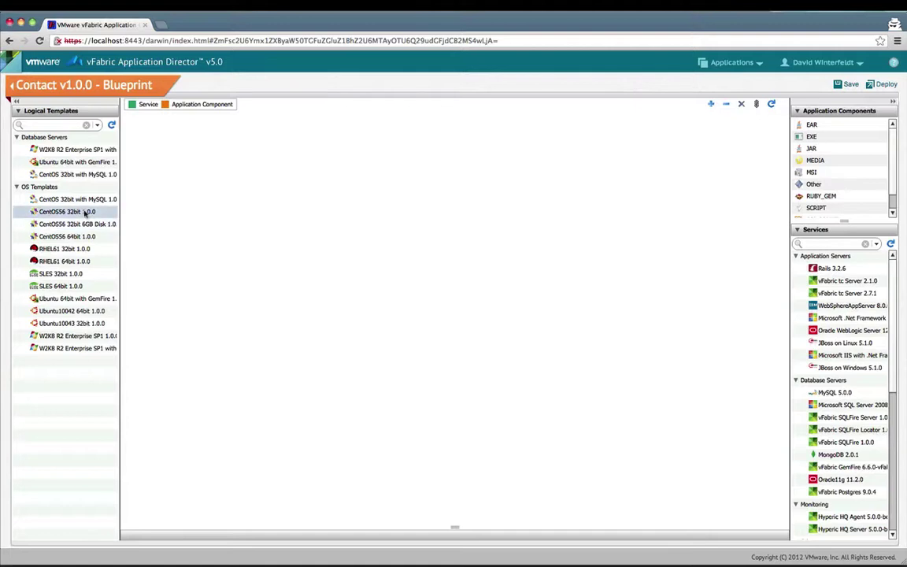
pyautogui.moveTo(76, 211); pyautogui.dragTo(166, 161)
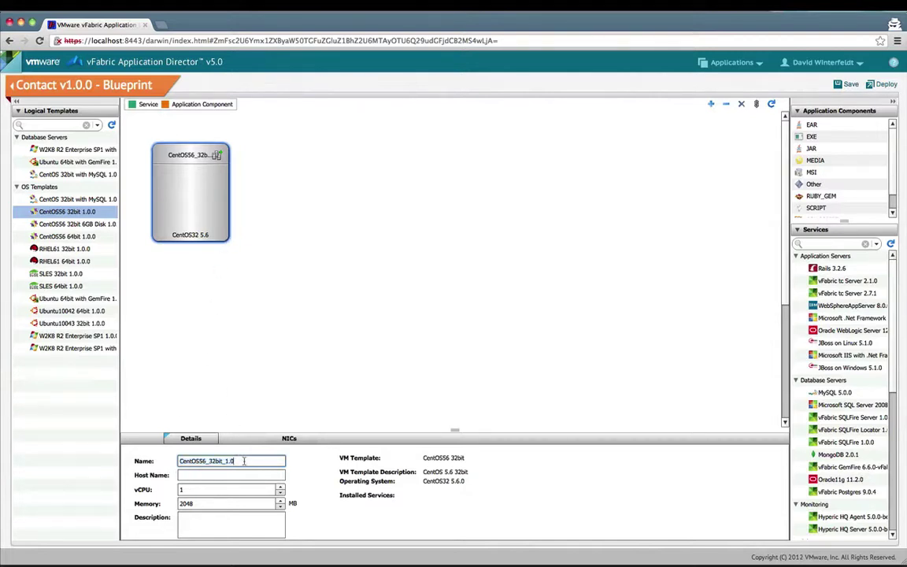
pyautogui.write('contact_app')
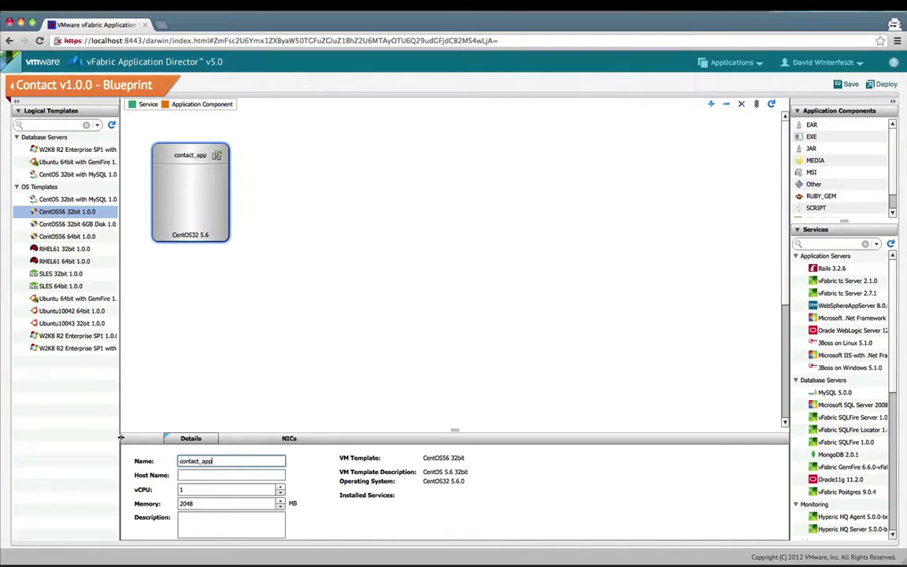
pyautogui.press('Tab')
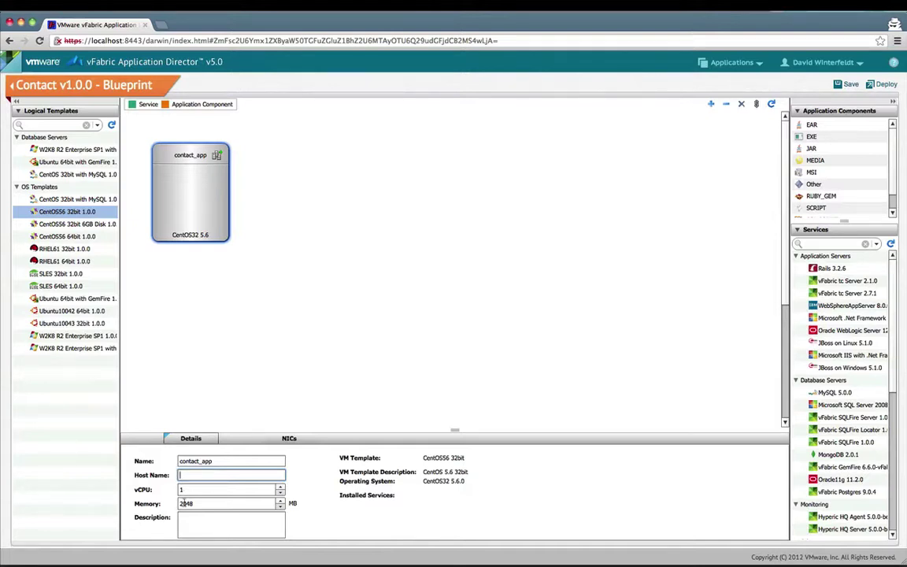
pyautogui.click(286, 439)
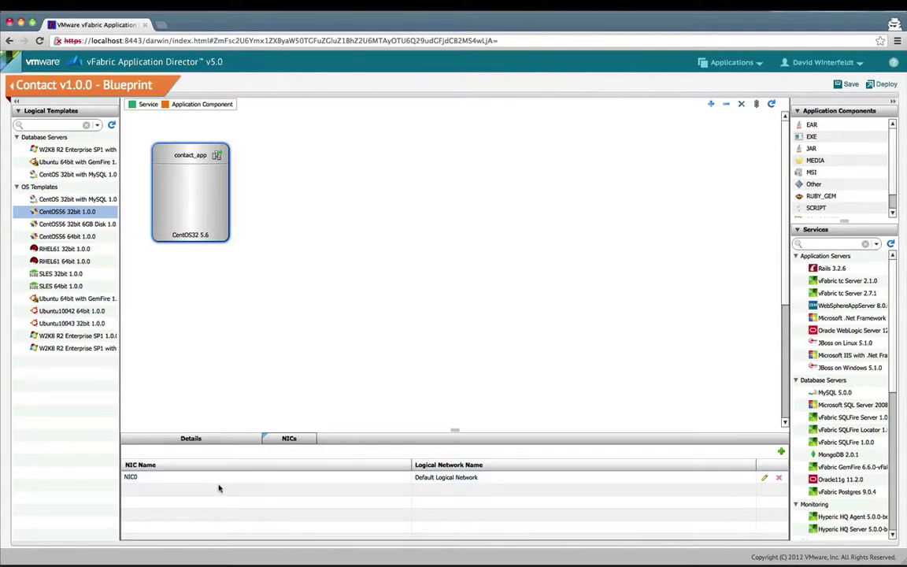
pyautogui.click(192, 440)
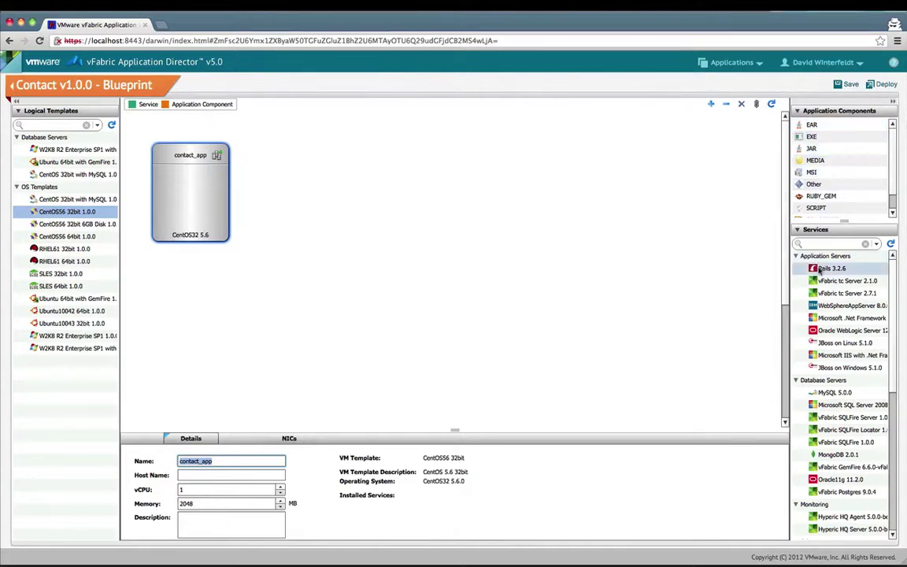
# Step: Add the vFabric tc Server 2.1.0 service to the contact_app node
pyautogui.click(826, 244)
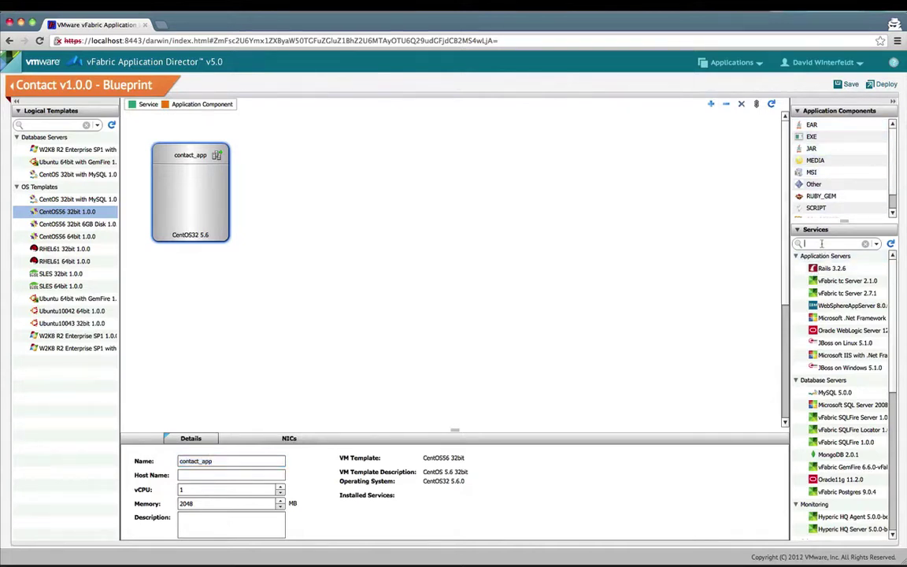
pyautogui.write('tc')
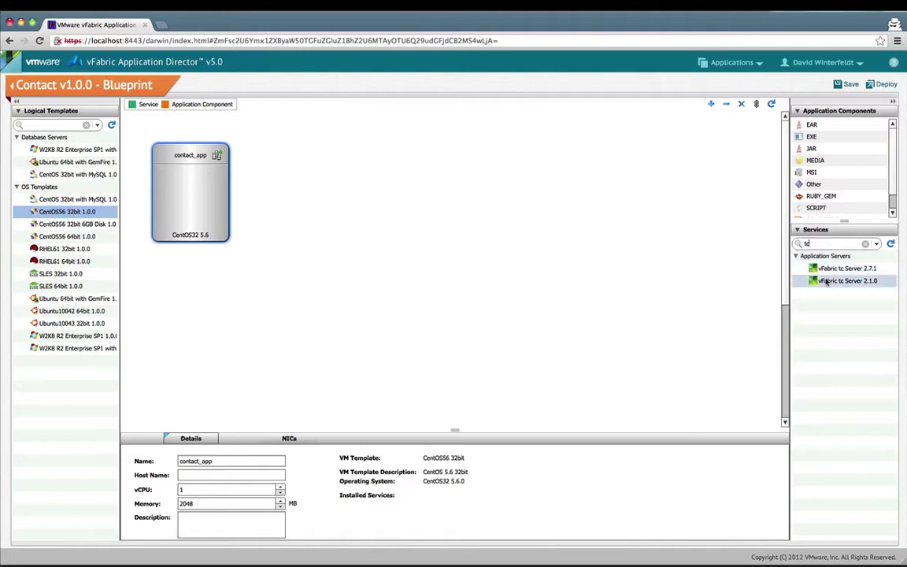
pyautogui.moveTo(827, 282); pyautogui.dragTo(187, 186)
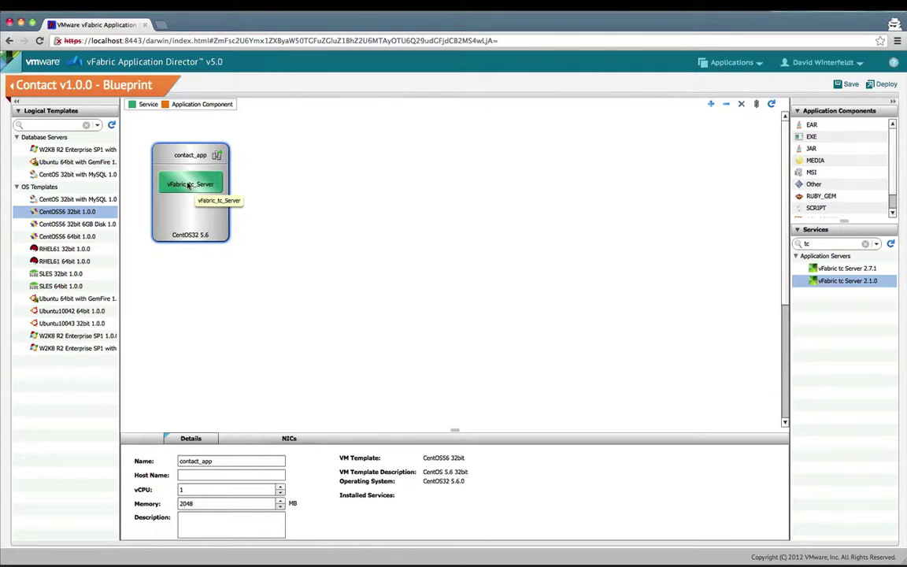
# Step: Review the tc Server's properties, then place a WAR component inside it
pyautogui.click(188, 185)
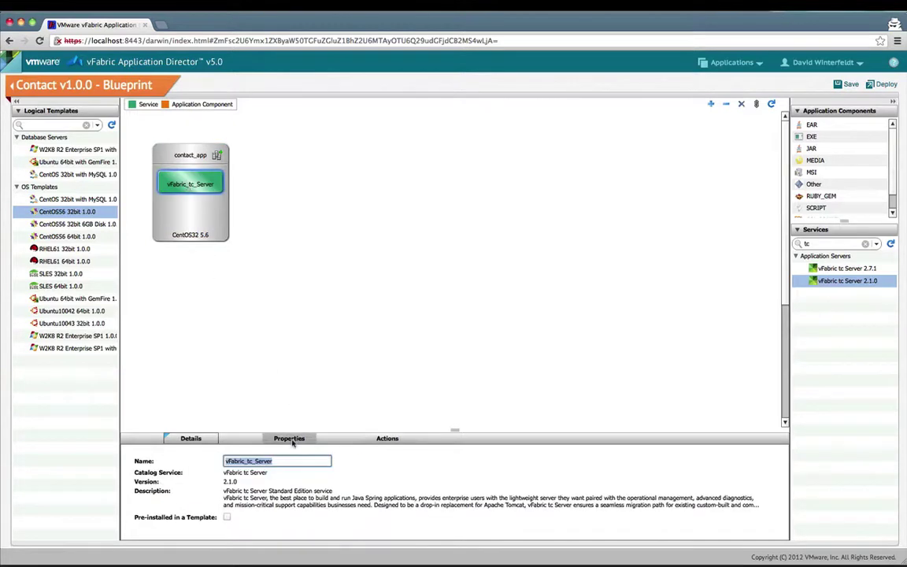
pyautogui.moveTo(454, 430); pyautogui.dragTo(442, 285)
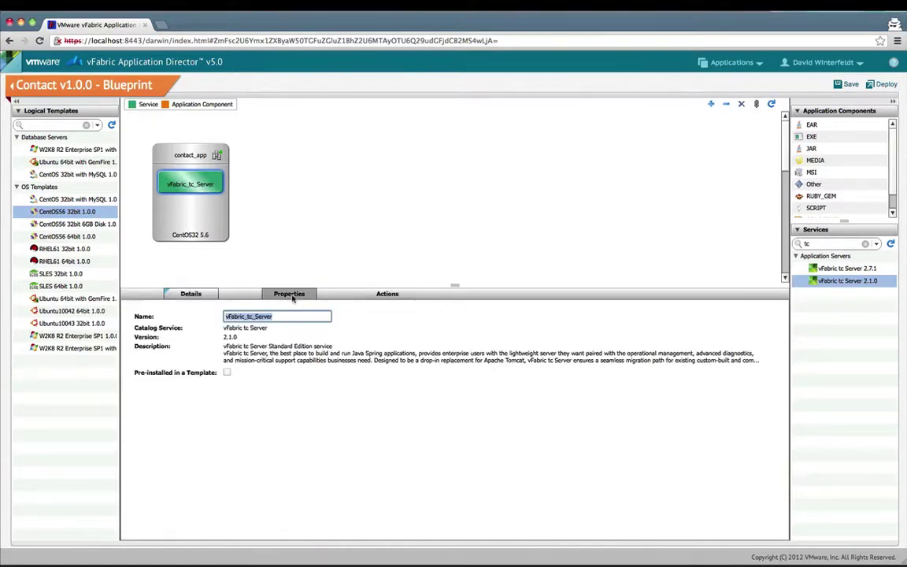
pyautogui.click(289, 294)
pyautogui.scroll(-5, 294, 348)
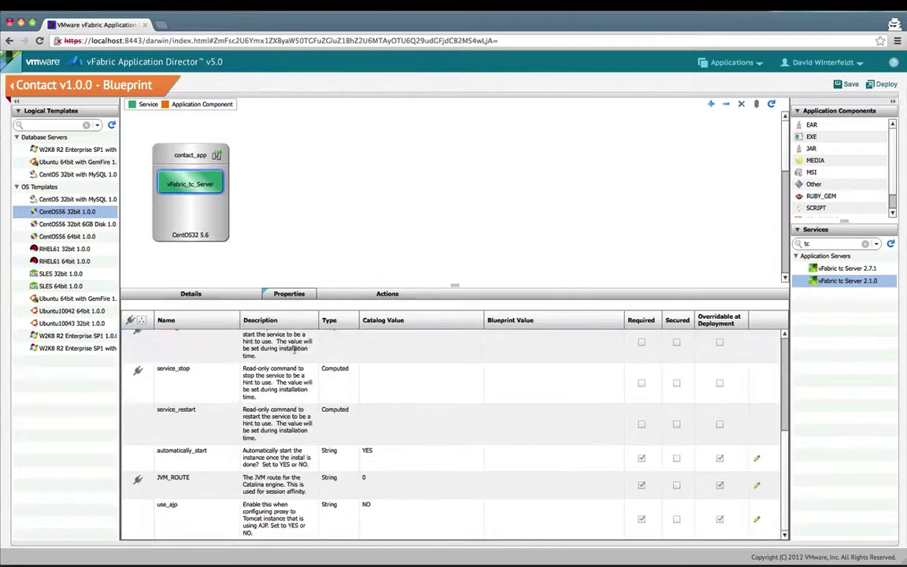
pyautogui.scroll(5, 294, 348)
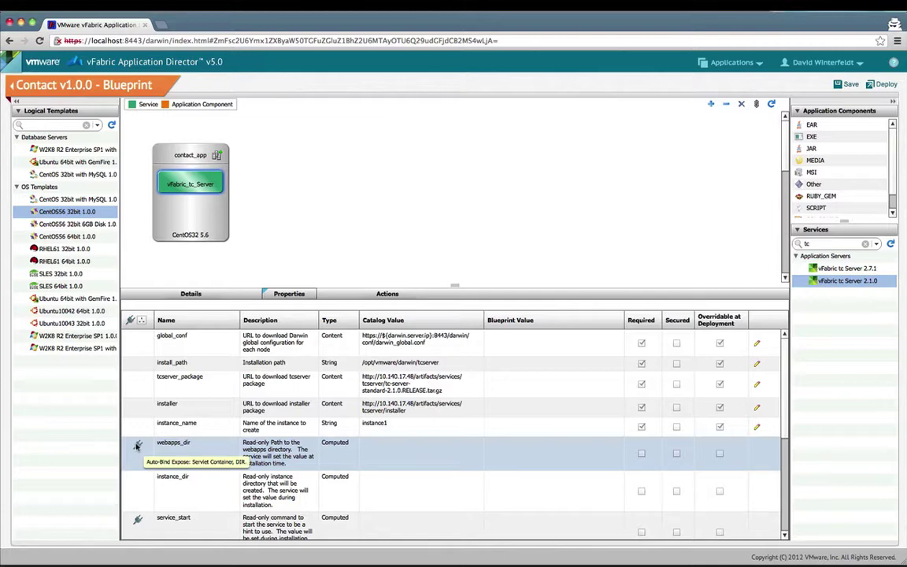
pyautogui.scroll(-5, 137, 446)
pyautogui.scroll(3, 136, 447)
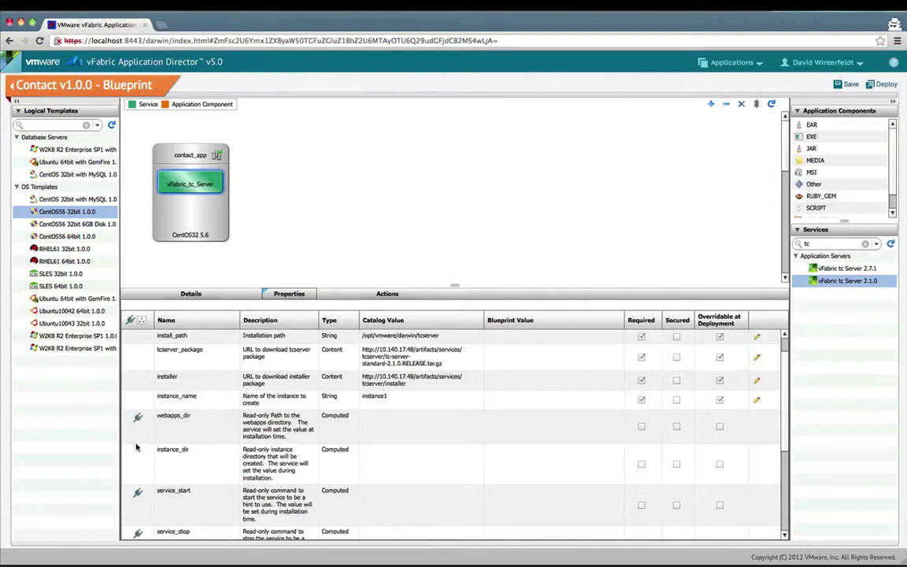
pyautogui.moveTo(137, 419)
pyautogui.scroll(-1, 841, 195)
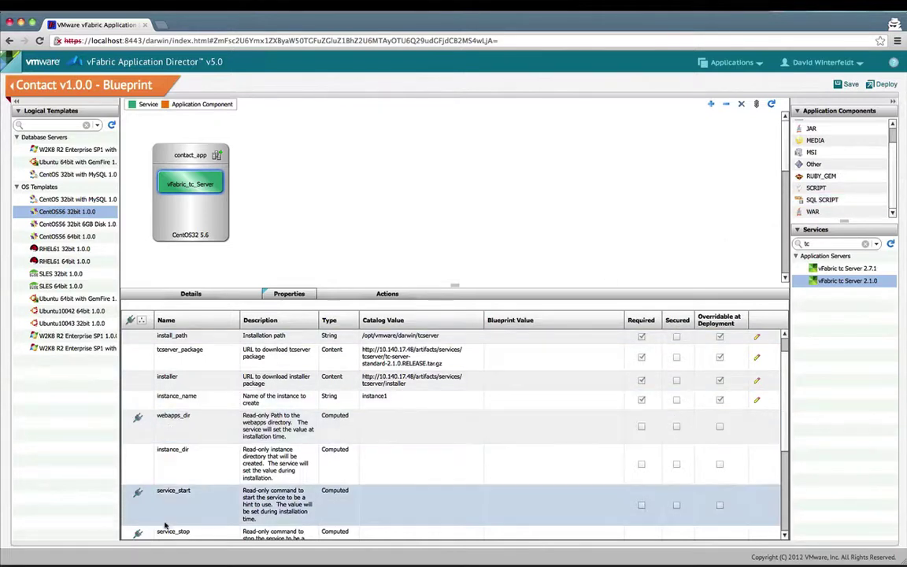
pyautogui.moveTo(812, 211); pyautogui.dragTo(218, 187)
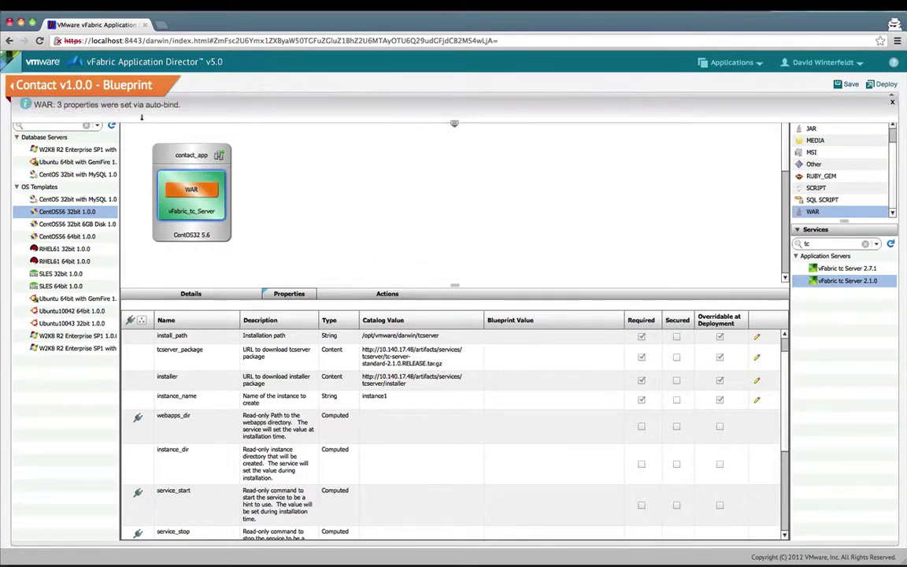
# Step: Rename the WAR component to contact_webapp and set its context property to contact
pyautogui.click(190, 189)
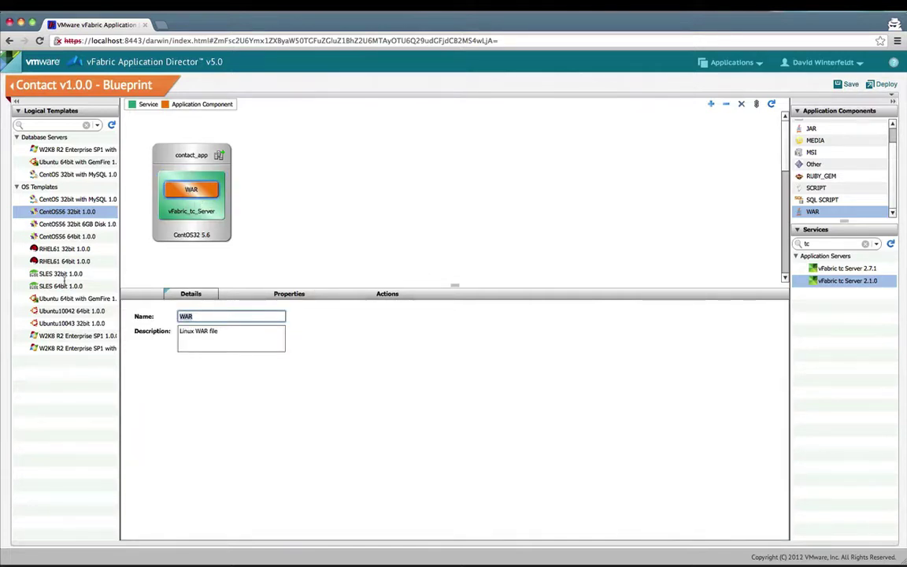
pyautogui.write('contact_webapp')
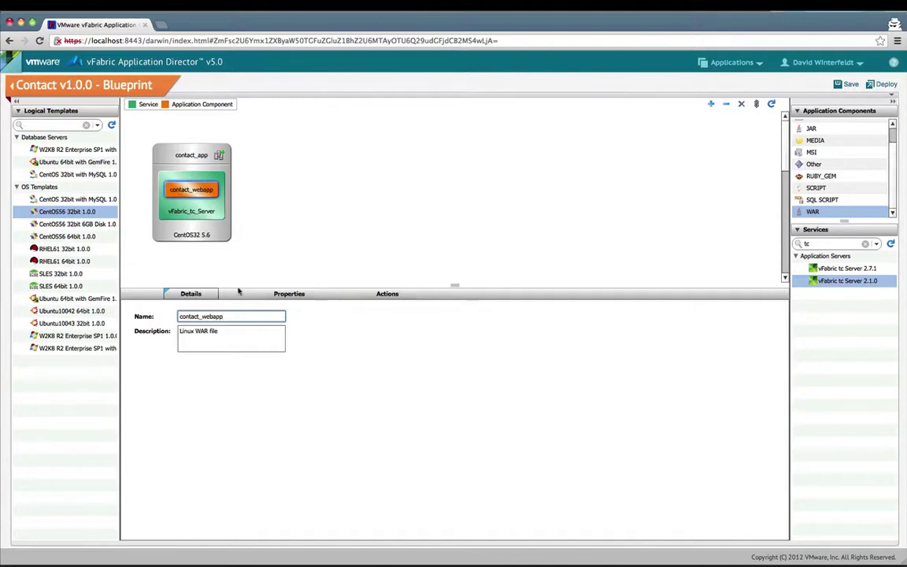
pyautogui.click(277, 295)
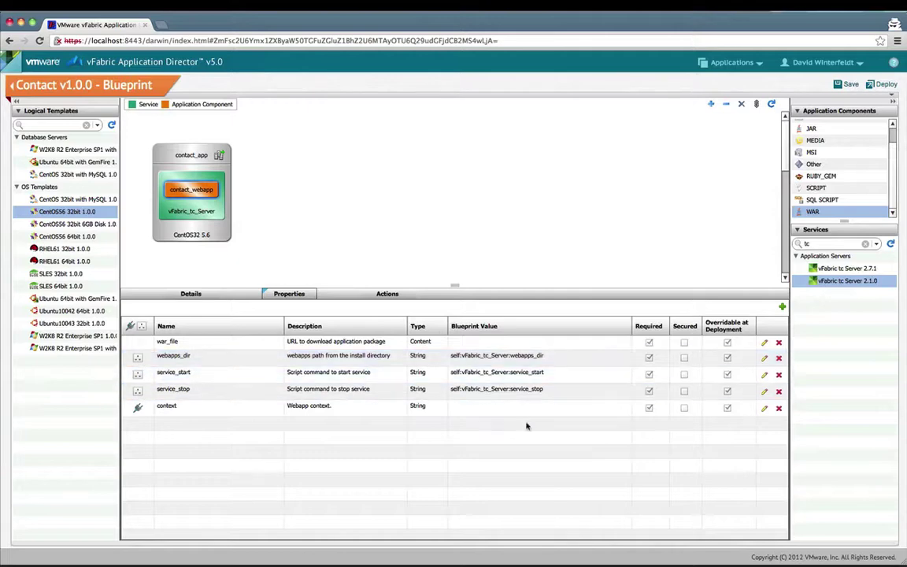
pyautogui.doubleClick(487, 409)
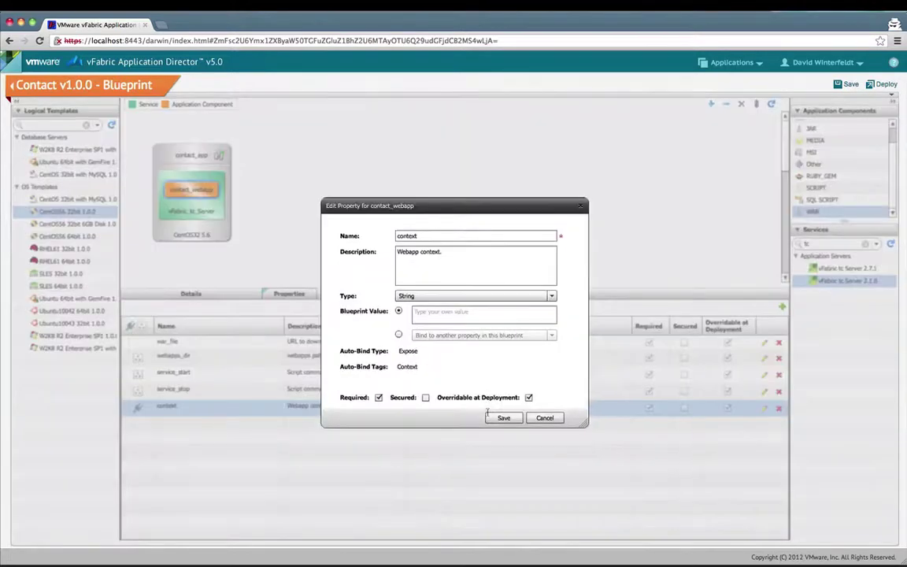
pyautogui.click(430, 314)
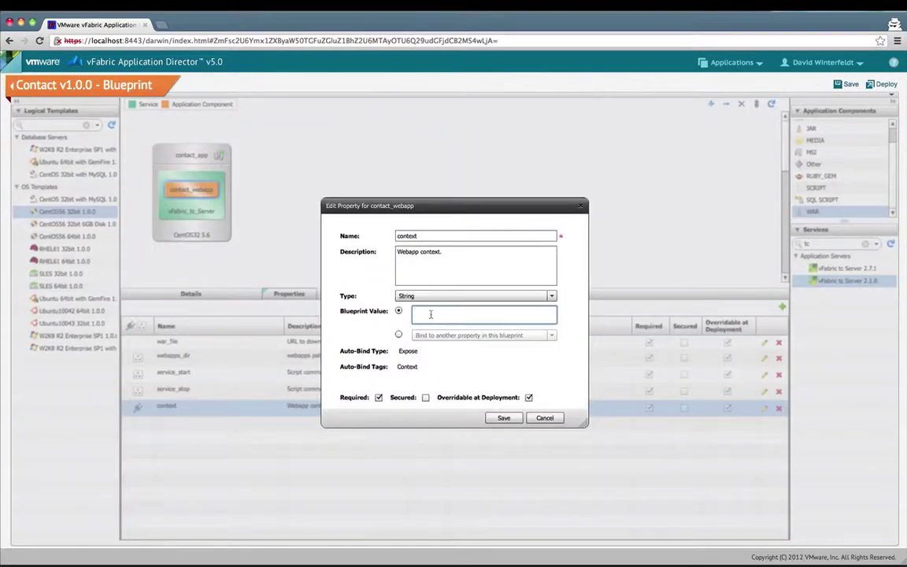
pyautogui.write('contact')
pyautogui.click(503, 417)
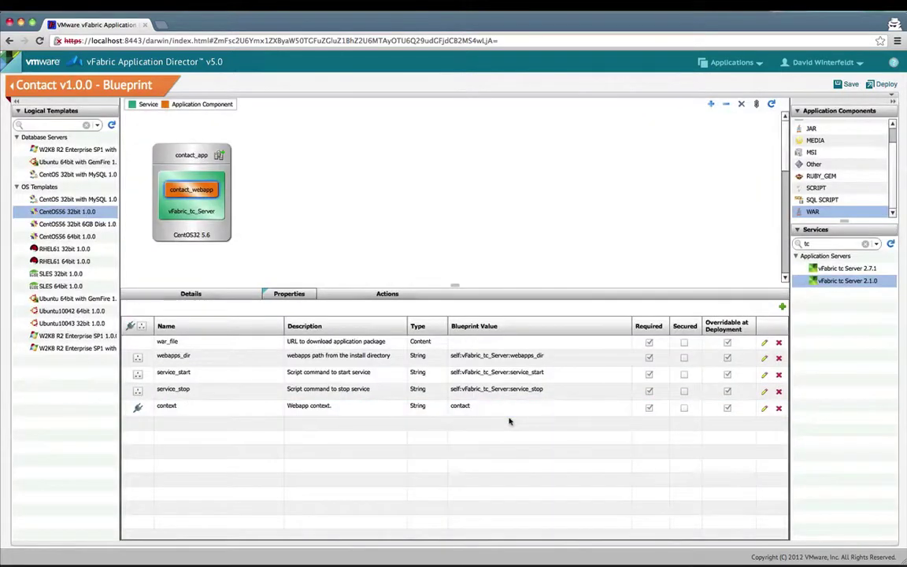
pyautogui.doubleClick(491, 344)
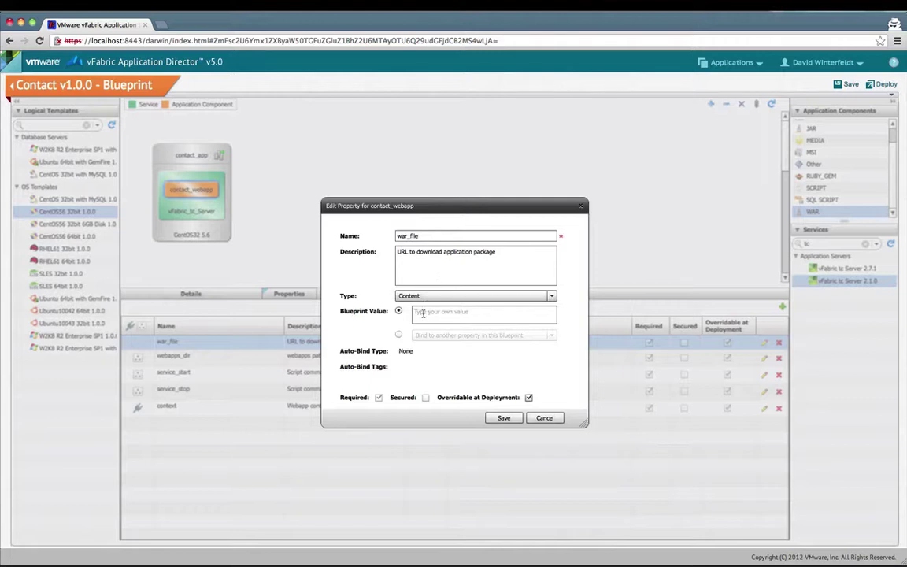
pyautogui.click(423, 313)
pyautogui.write('http://10.150.118.30/darwin/contact.war')
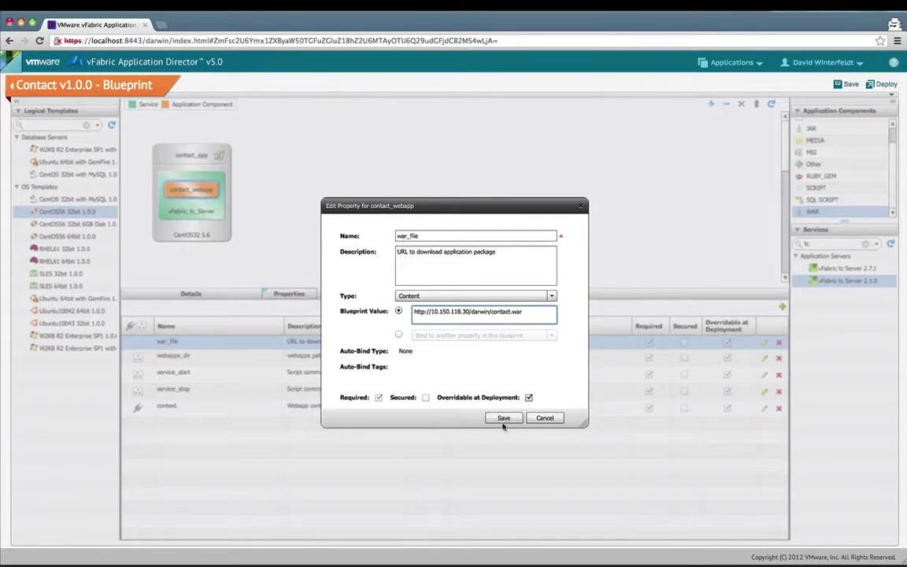
pyautogui.click(503, 418)
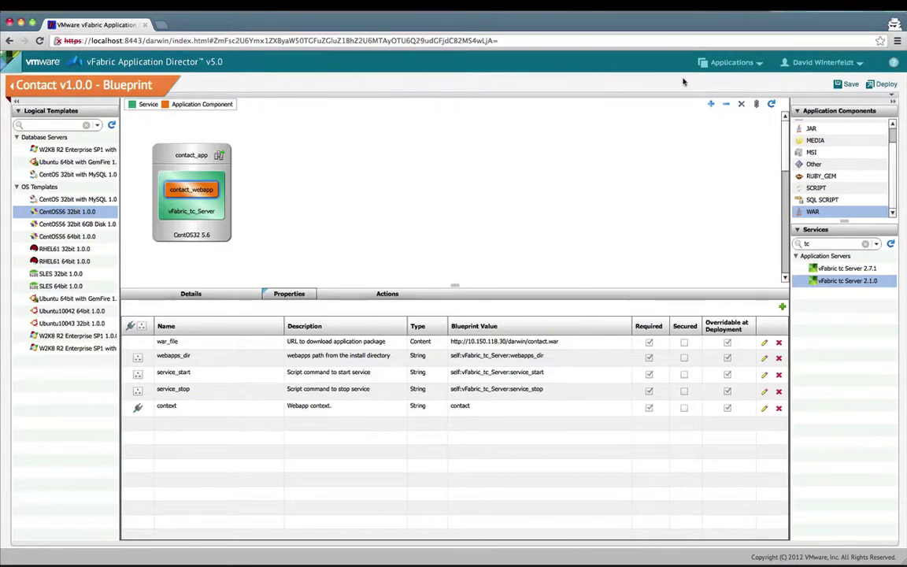
# Step: Start deploying Contact with a new dev profile targeting the DE_WDC environment
pyautogui.click(881, 84)
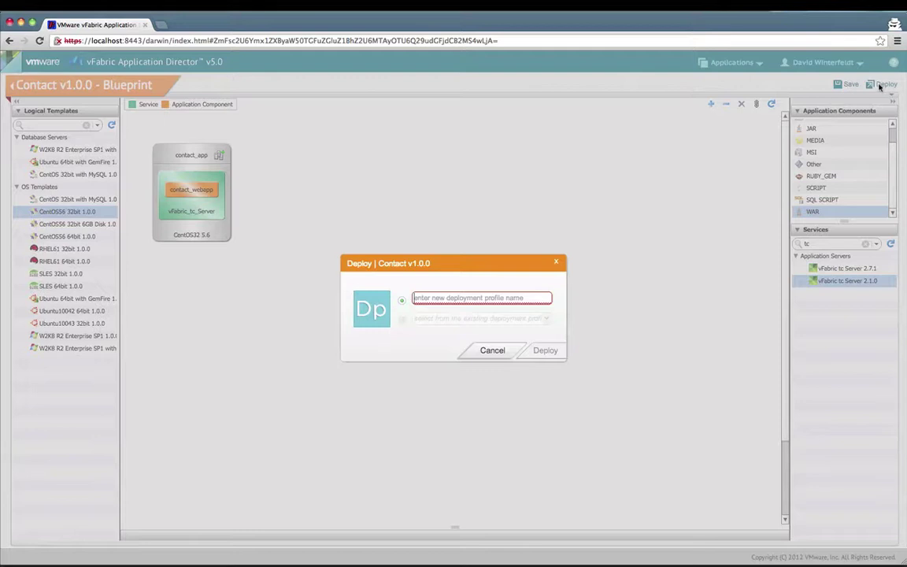
pyautogui.write('dev')
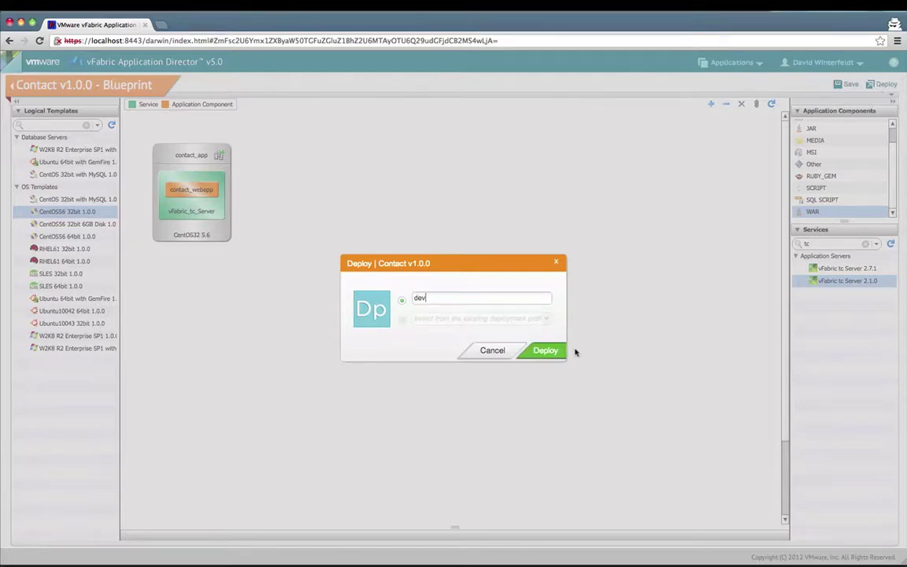
pyautogui.click(551, 351)
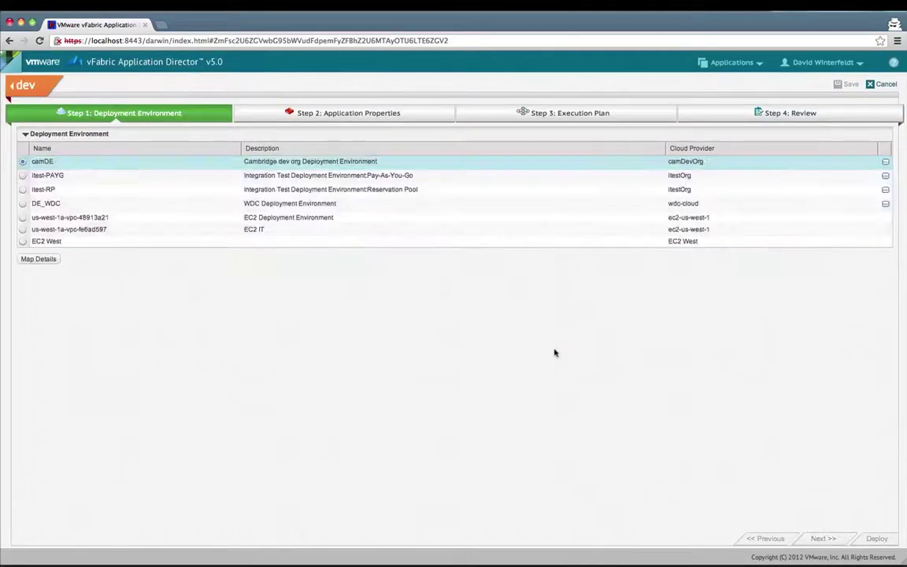
pyautogui.click(23, 203)
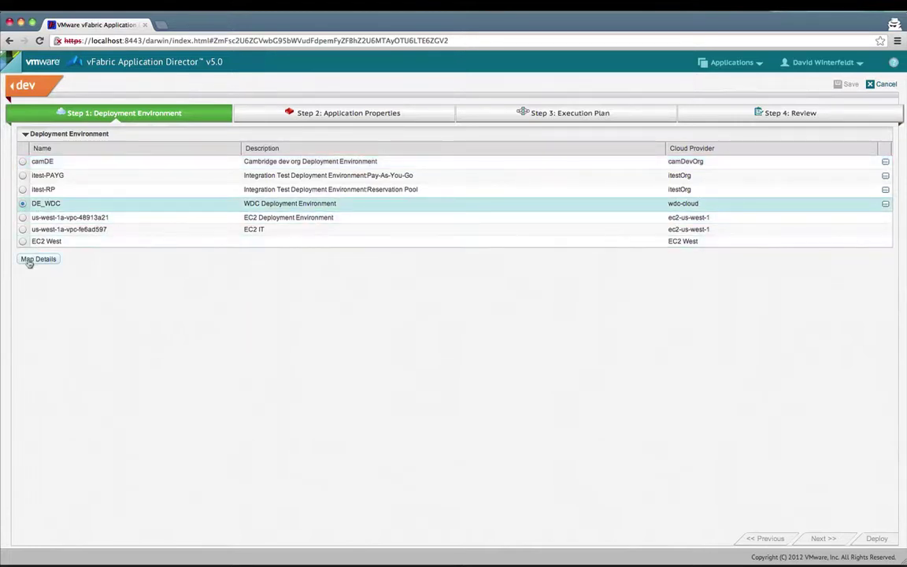
pyautogui.click(28, 259)
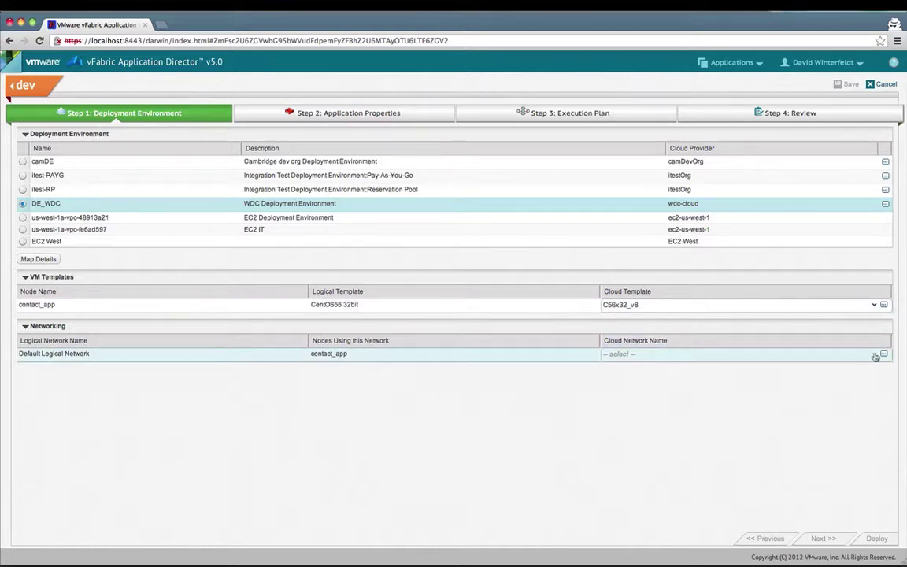
# Step: Map the cloud network to AppDirectorOrgNetDirect-IPPOOL and move to application properties
pyautogui.click(875, 355)
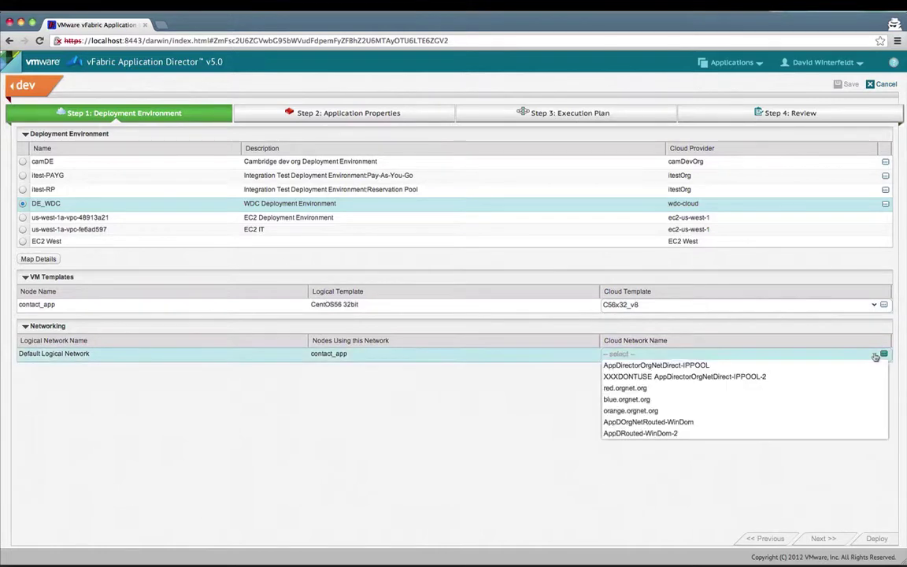
pyautogui.click(834, 366)
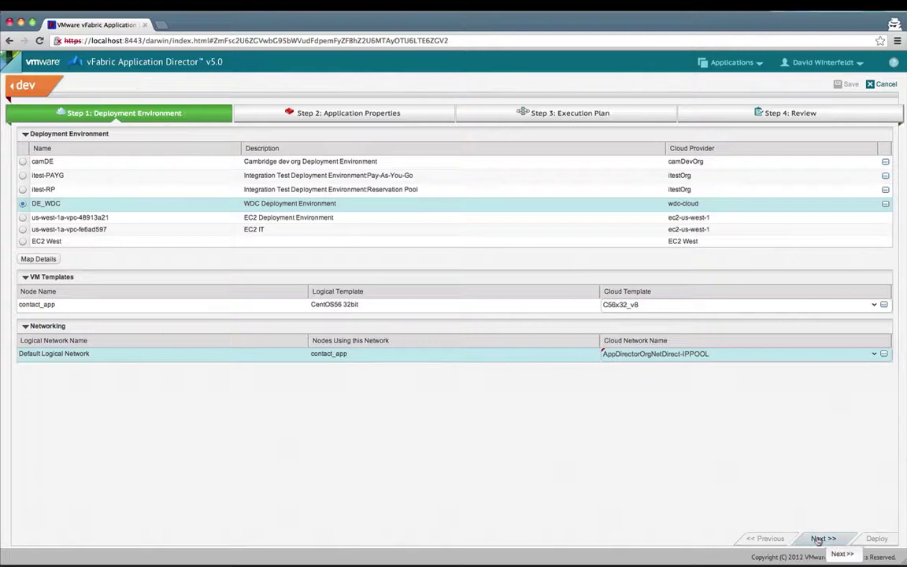
pyautogui.click(818, 540)
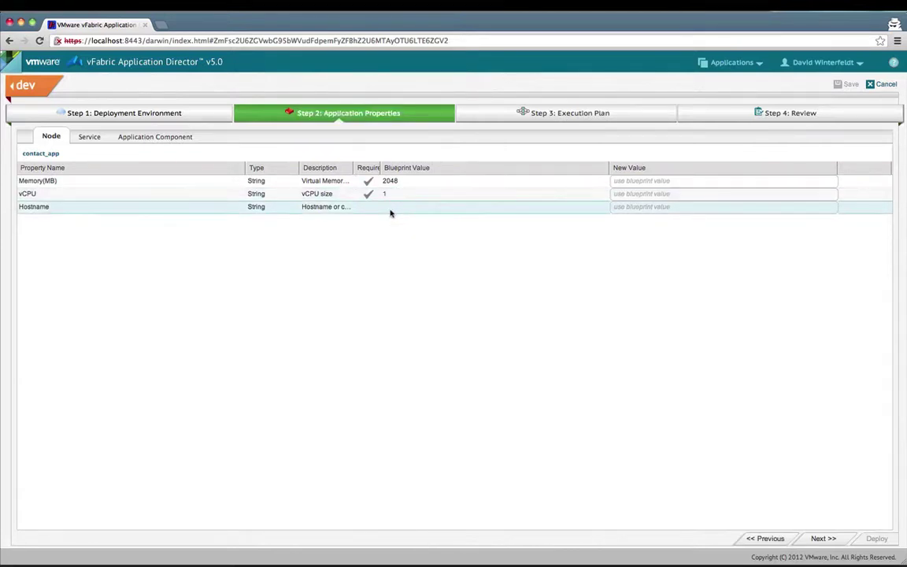
# Step: Review the tc Server and contact_webapp properties, then advance to the execution plan
pyautogui.click(90, 136)
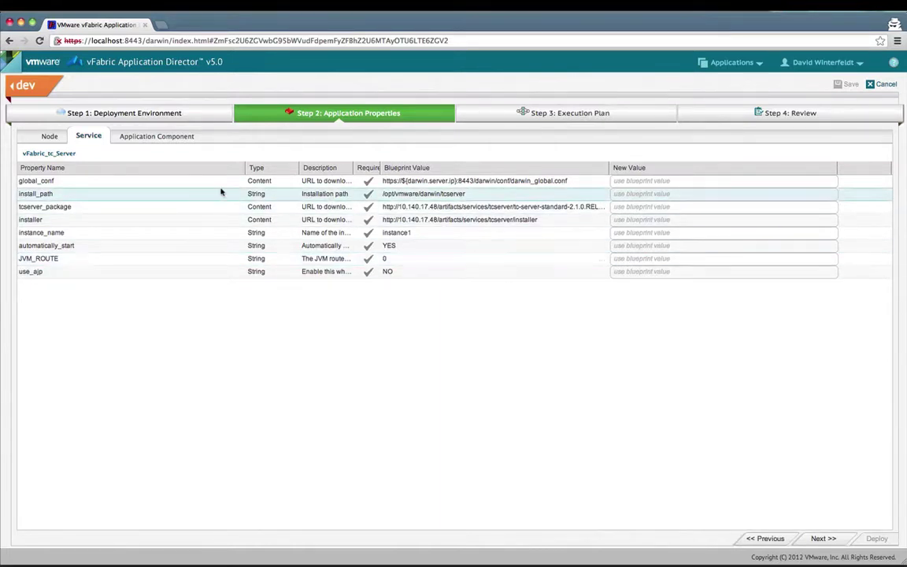
pyautogui.click(157, 138)
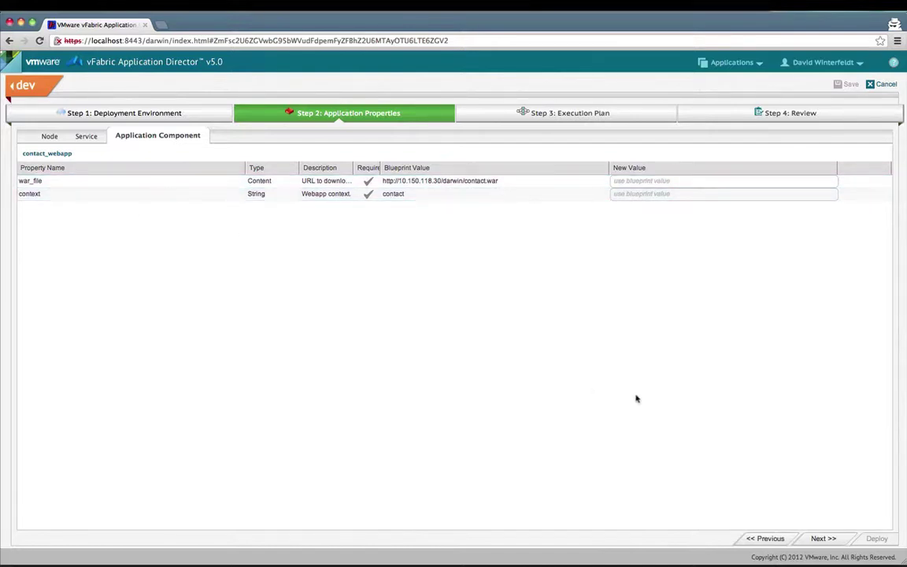
pyautogui.click(821, 538)
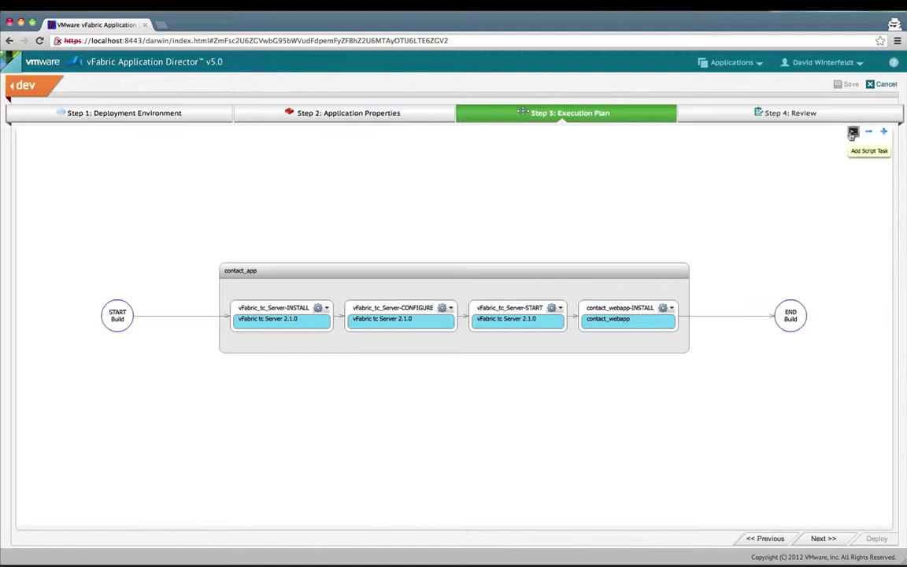
pyautogui.moveTo(853, 132); pyautogui.dragTo(840, 156)
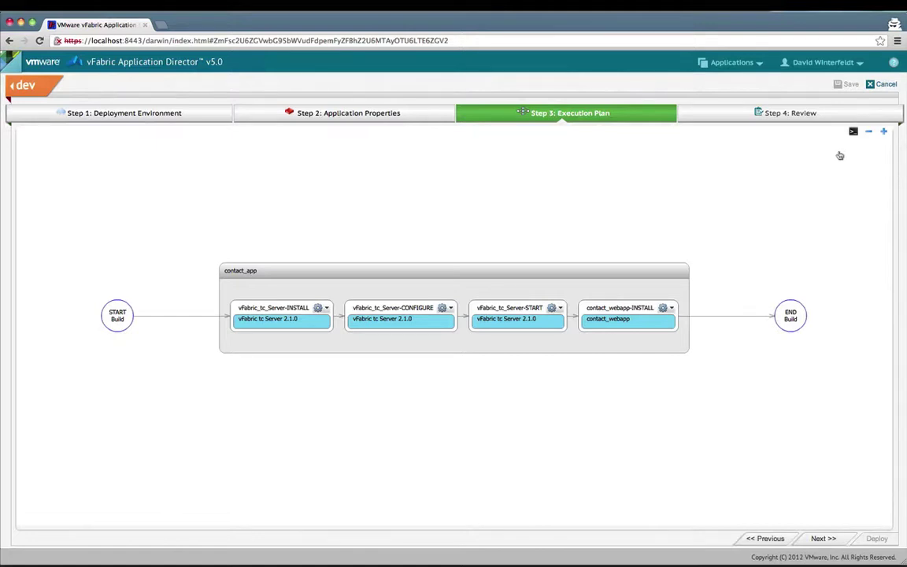
# Step: Review the Contact 1.0.0 deployment summary on DE_WDC and launch it
pyautogui.click(820, 537)
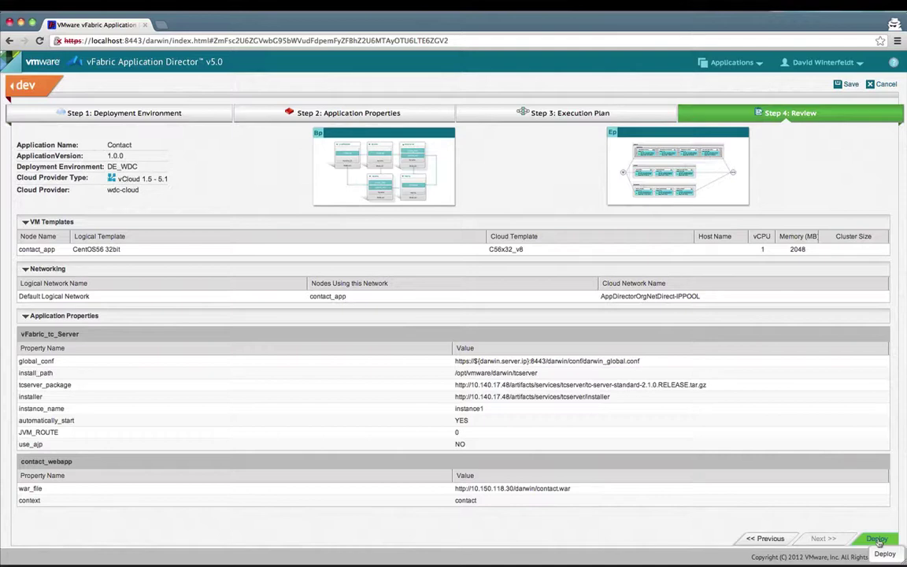
pyautogui.click(878, 540)
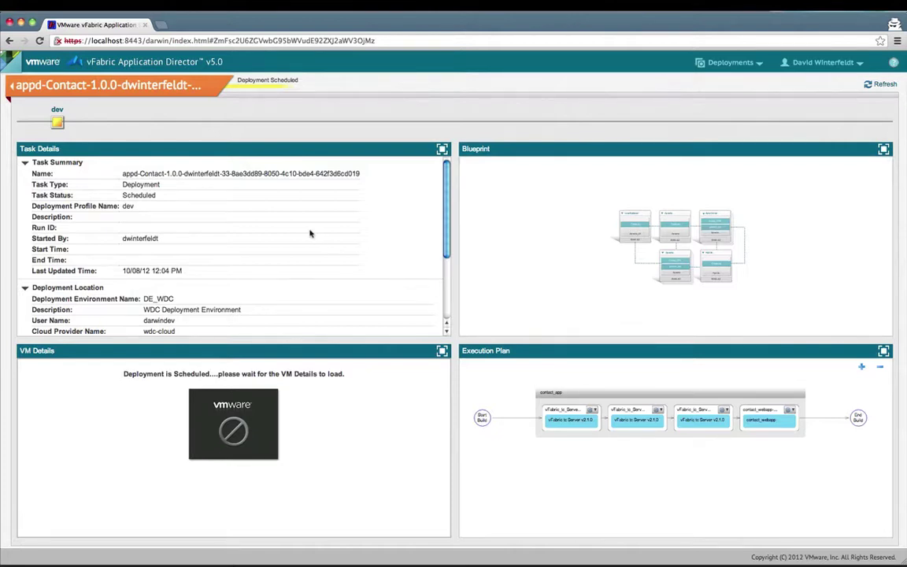
# Step: Watch the task details as the deployment runs, then enlarge the Execution Plan panel
pyautogui.scroll(-3, 310, 233)
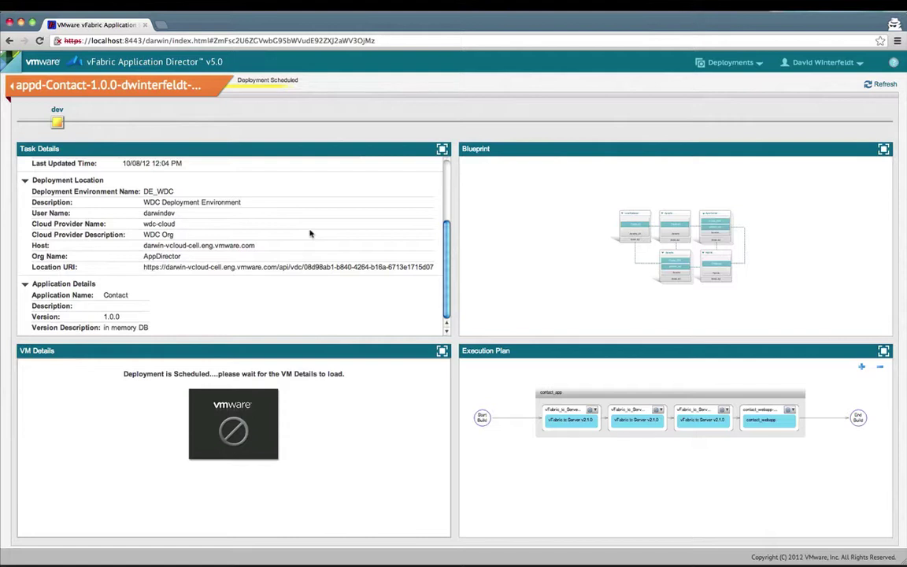
pyautogui.scroll(3, 310, 233)
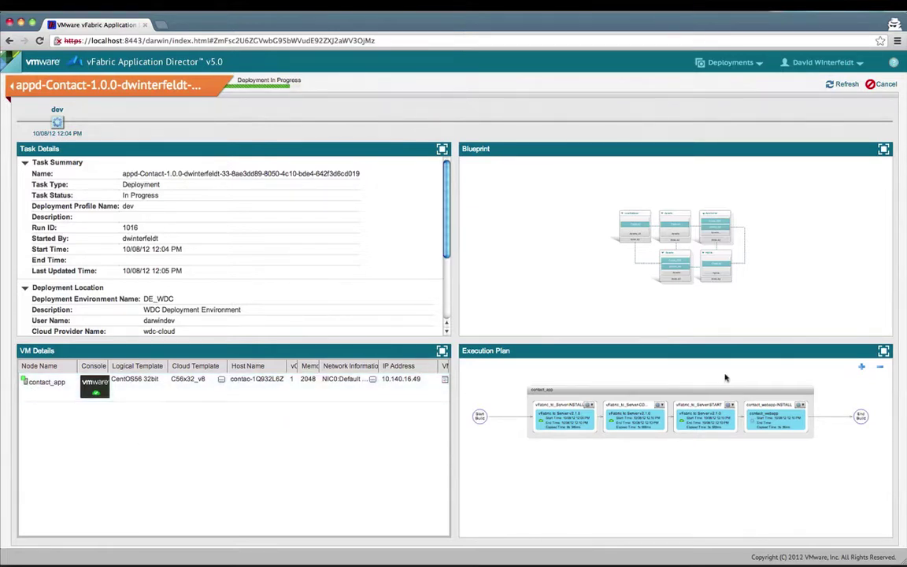
pyautogui.click(883, 351)
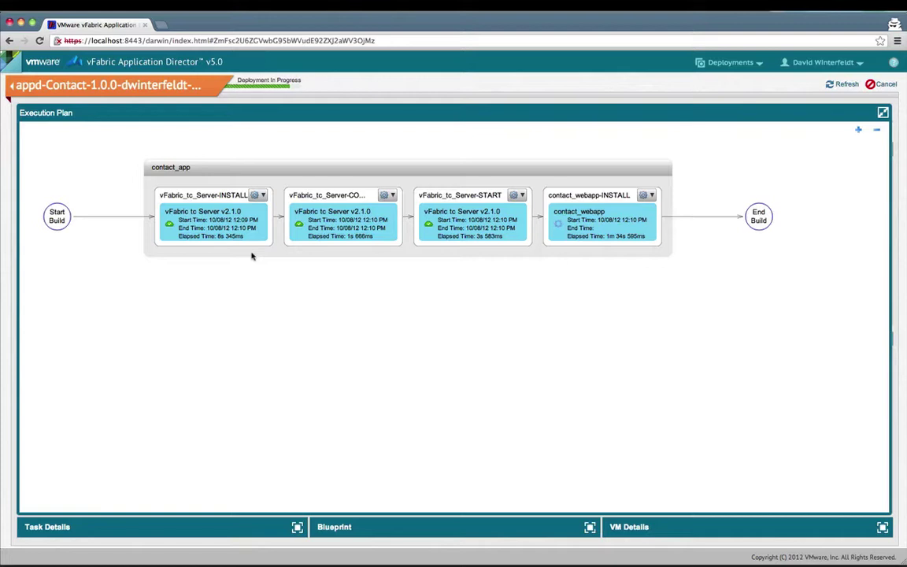
# Step: Inspect the tc Server install task's action script, component properties and VM logs
pyautogui.click(263, 195)
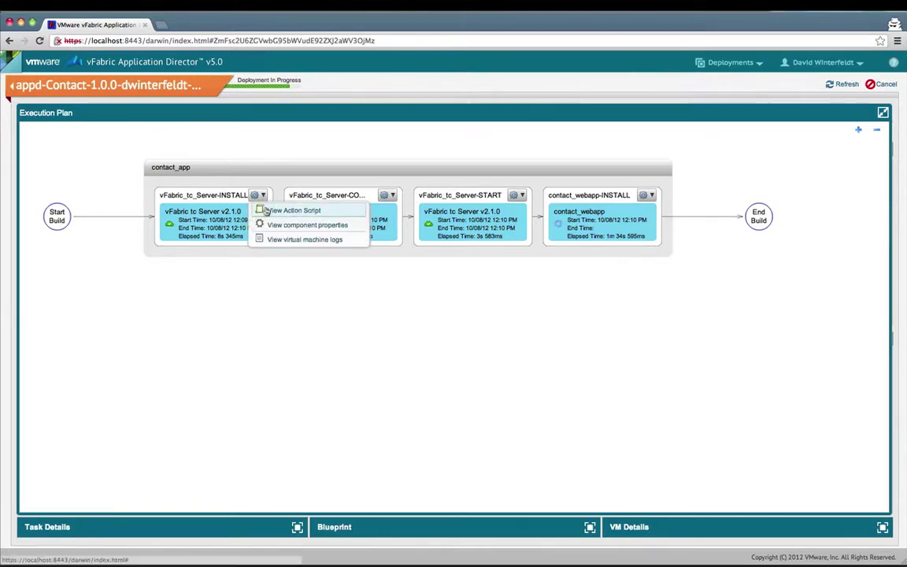
pyautogui.click(267, 211)
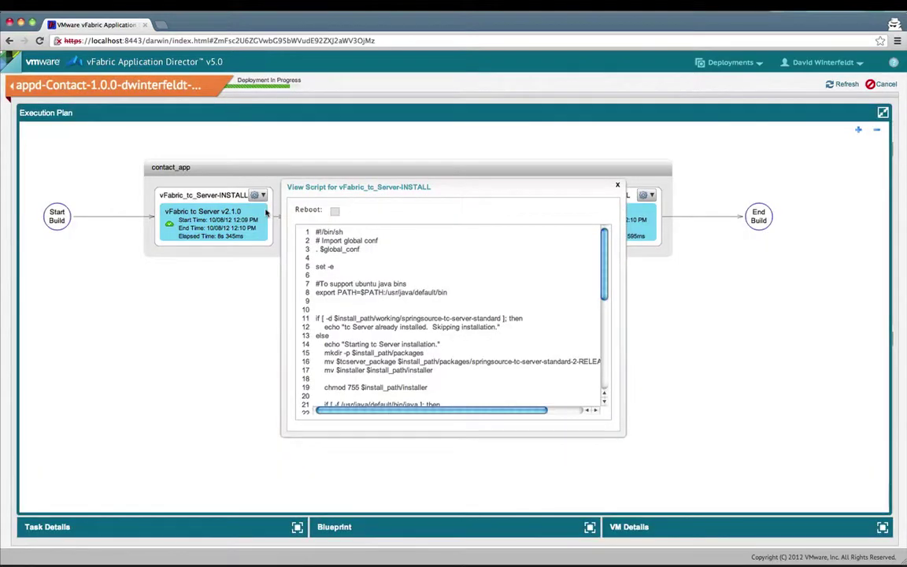
pyautogui.scroll(-8, 364, 282)
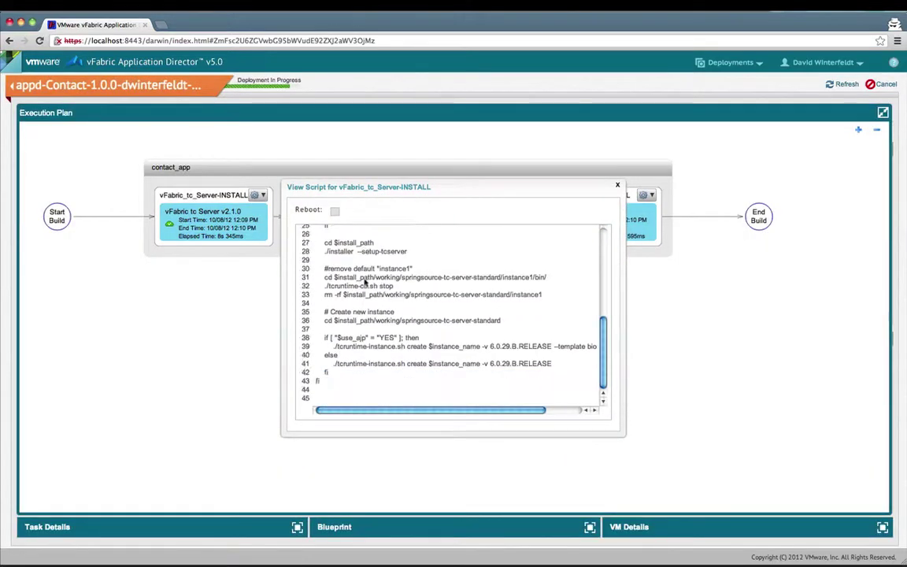
pyautogui.click(618, 185)
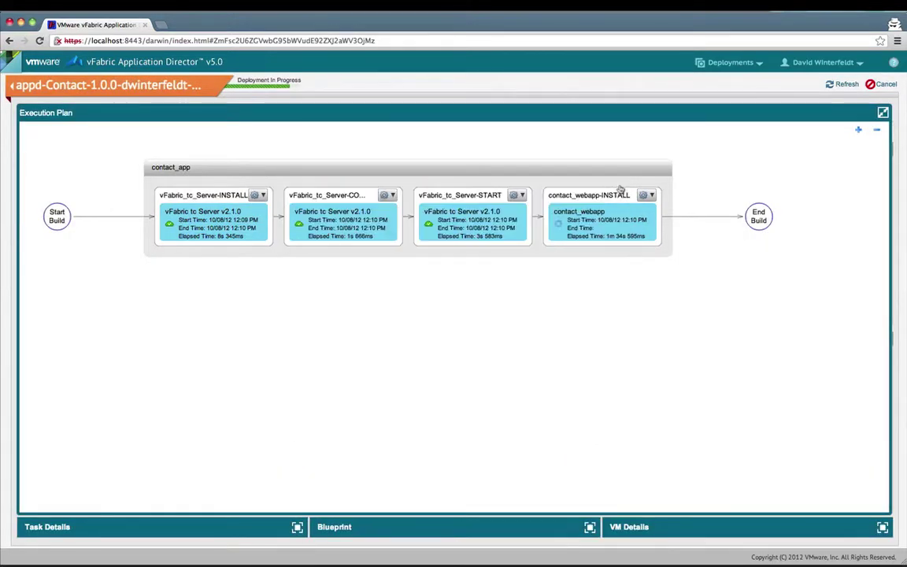
pyautogui.click(263, 196)
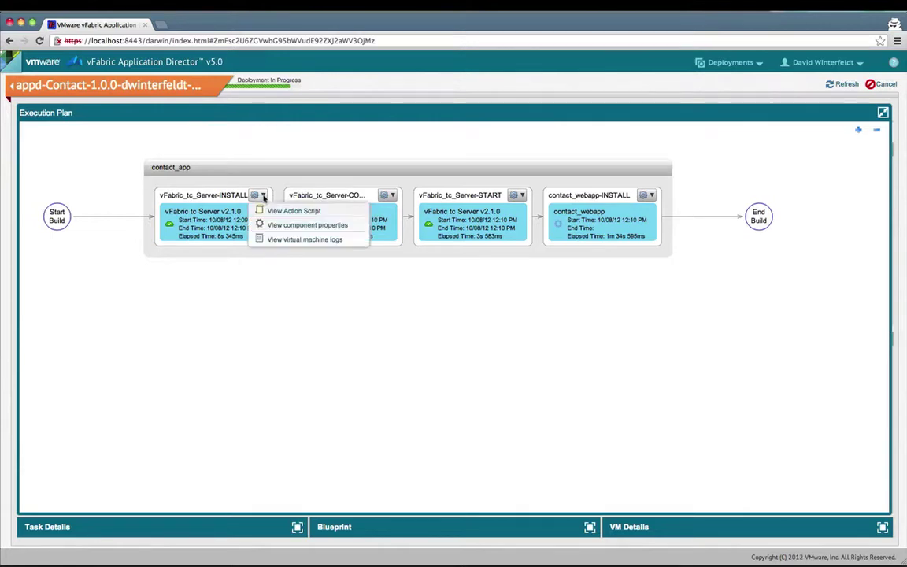
pyautogui.click(267, 223)
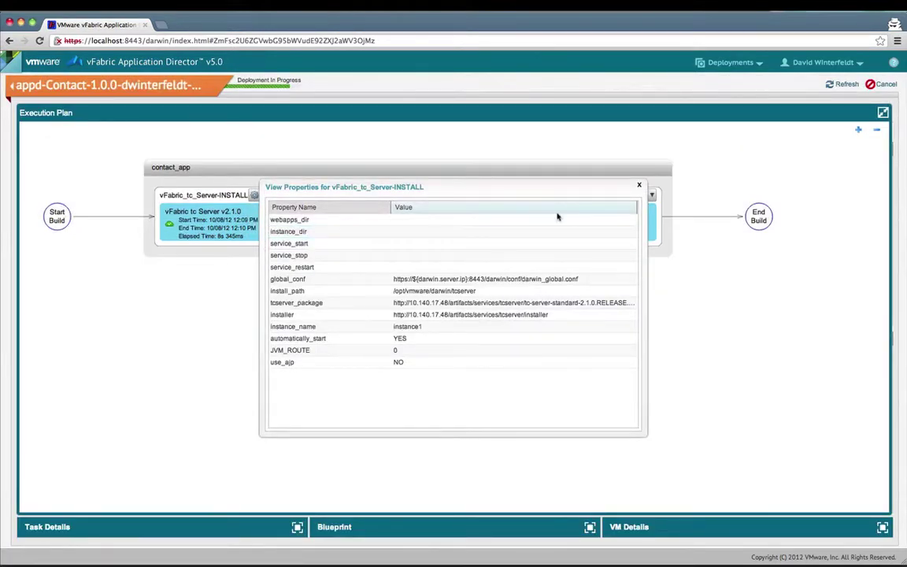
pyautogui.click(640, 187)
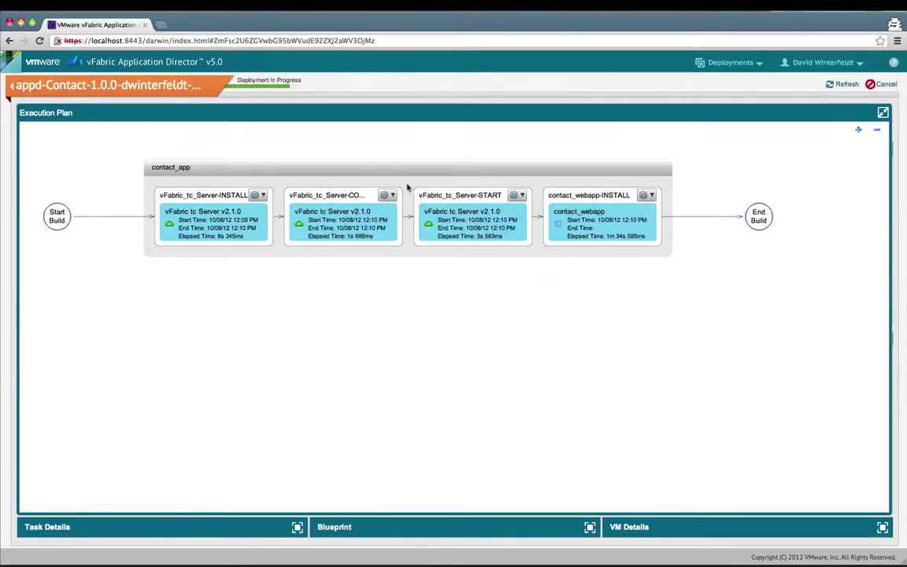
pyautogui.click(263, 196)
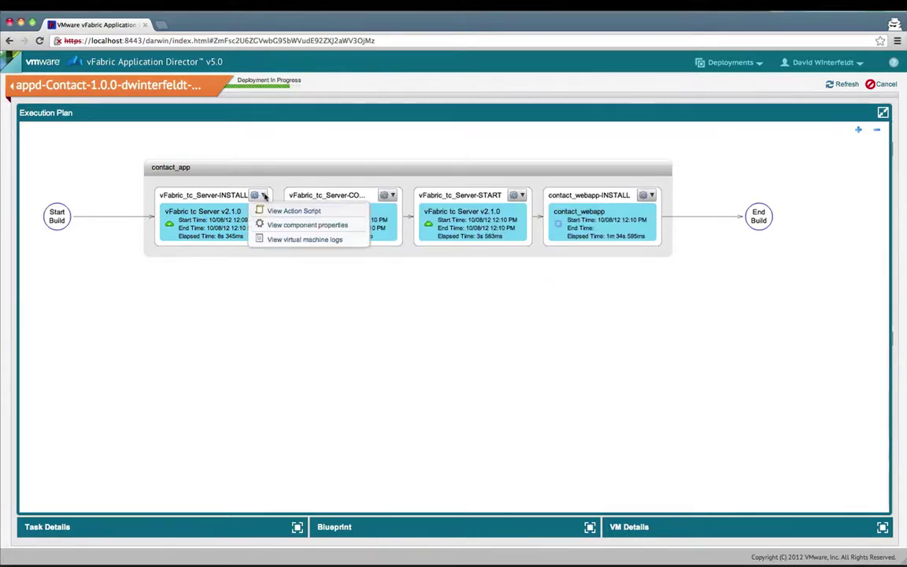
pyautogui.click(277, 241)
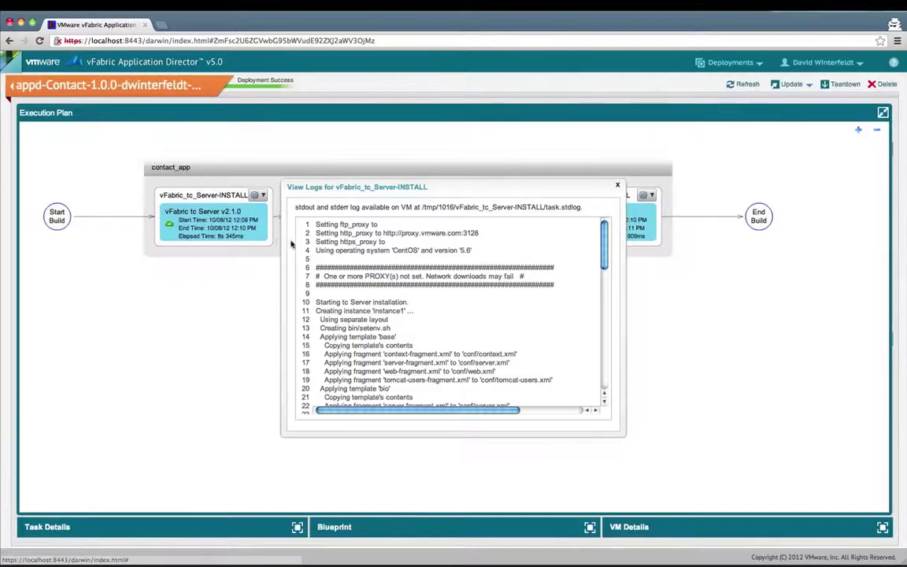
pyautogui.scroll(-15, 333, 270)
pyautogui.scroll(-2, 333, 271)
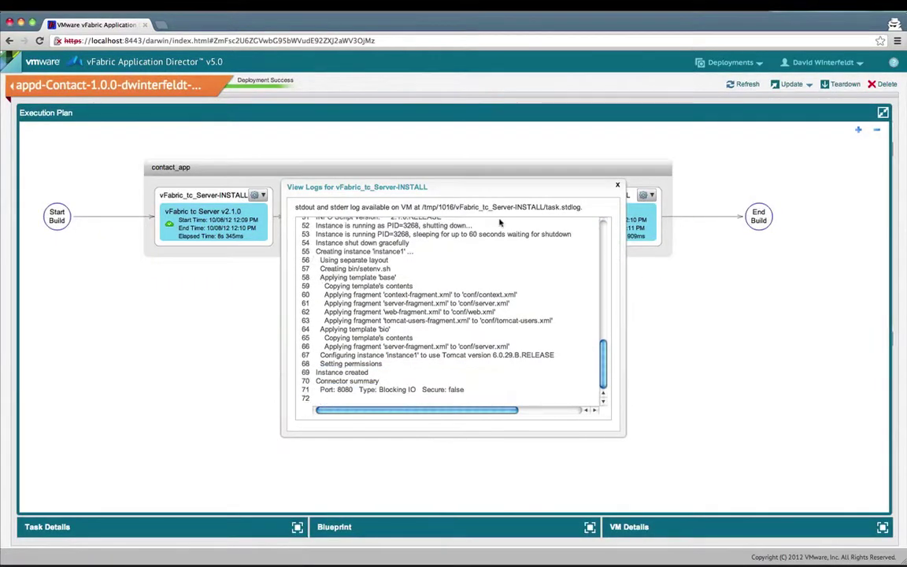
pyautogui.click(619, 186)
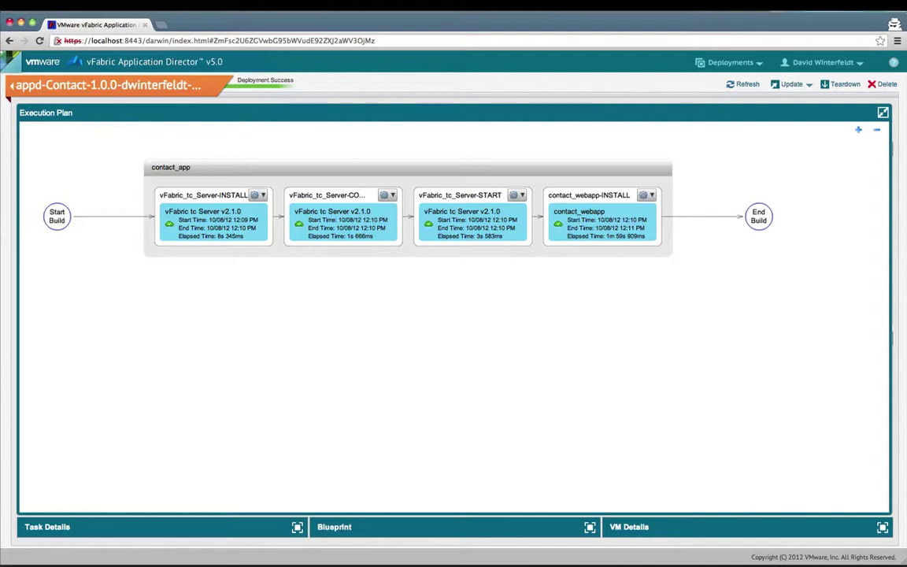
# Step: Copy the contact_app VM's IP address 10.140.16.49 and open a new browser tab
pyautogui.click(883, 113)
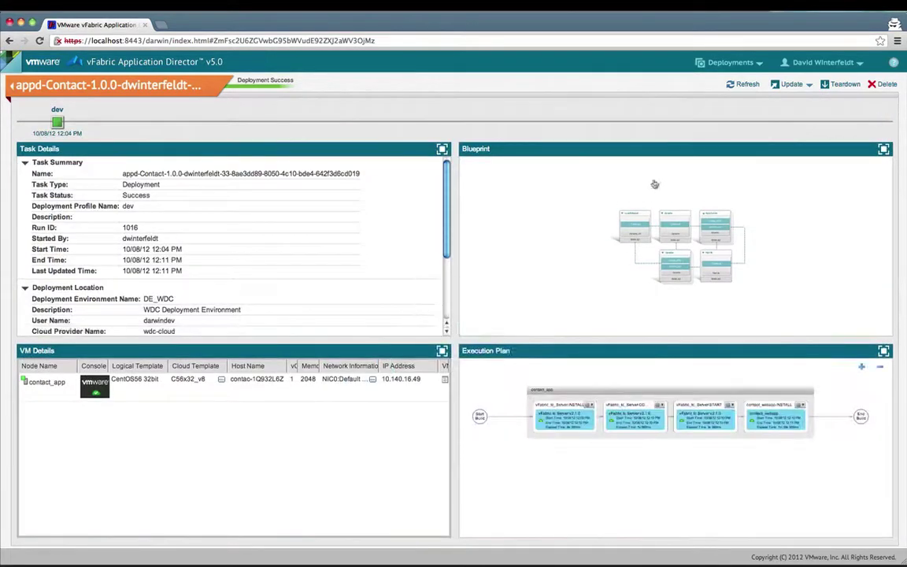
pyautogui.click(421, 380)
pyautogui.moveTo(421, 381); pyautogui.dragTo(382, 379)
pyautogui.press('super+c')
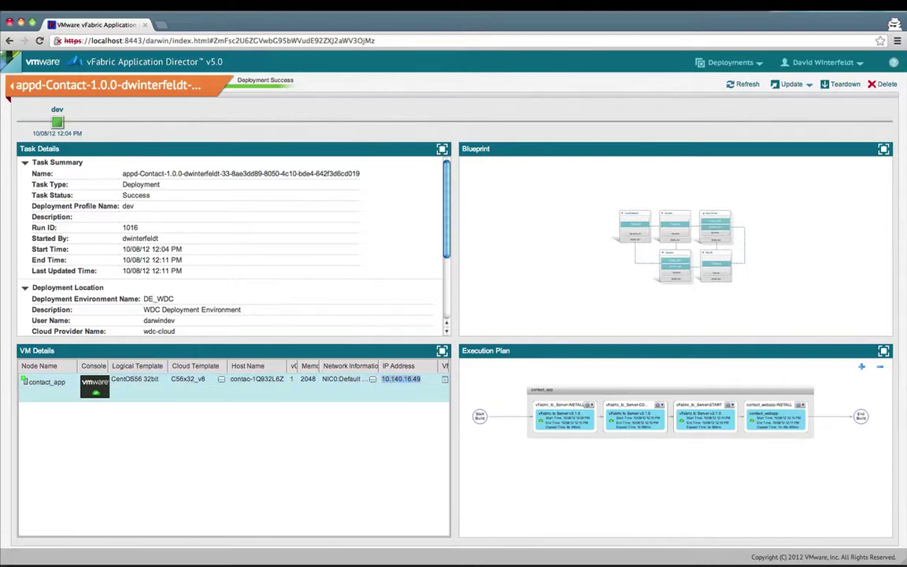
pyautogui.press('super+t')
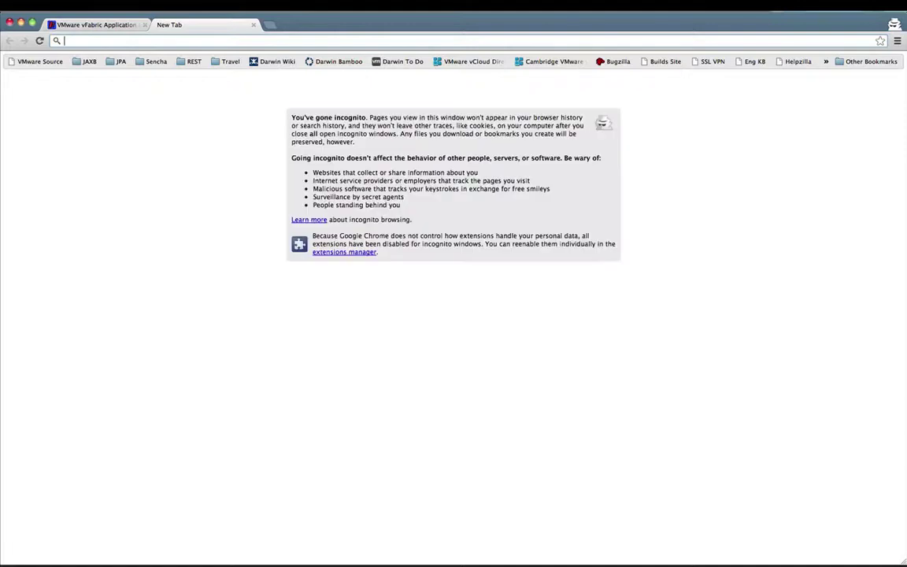
# Step: Load the Contact app at 10.140.16.49:8080/contact in the browser
pyautogui.press('super+v')
pyautogui.write(':8080')
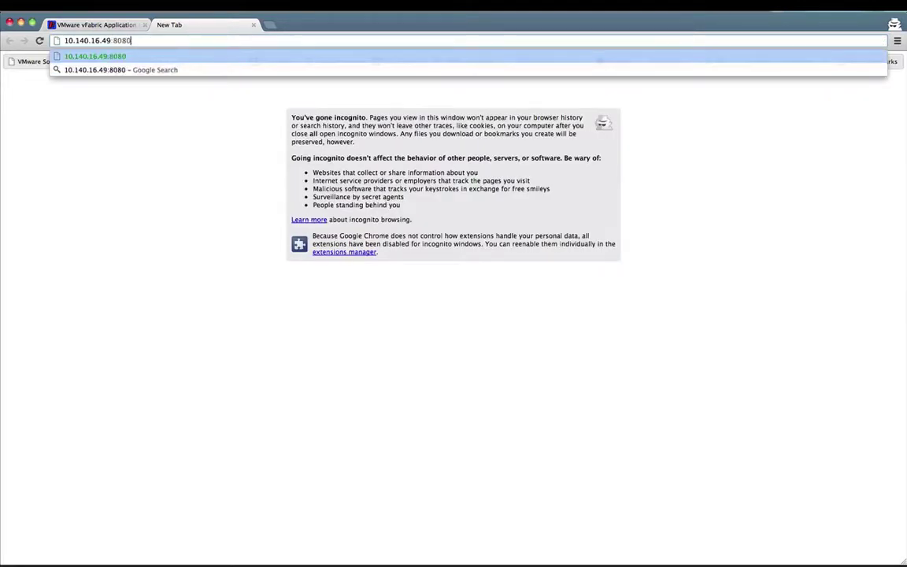
pyautogui.press('Return')
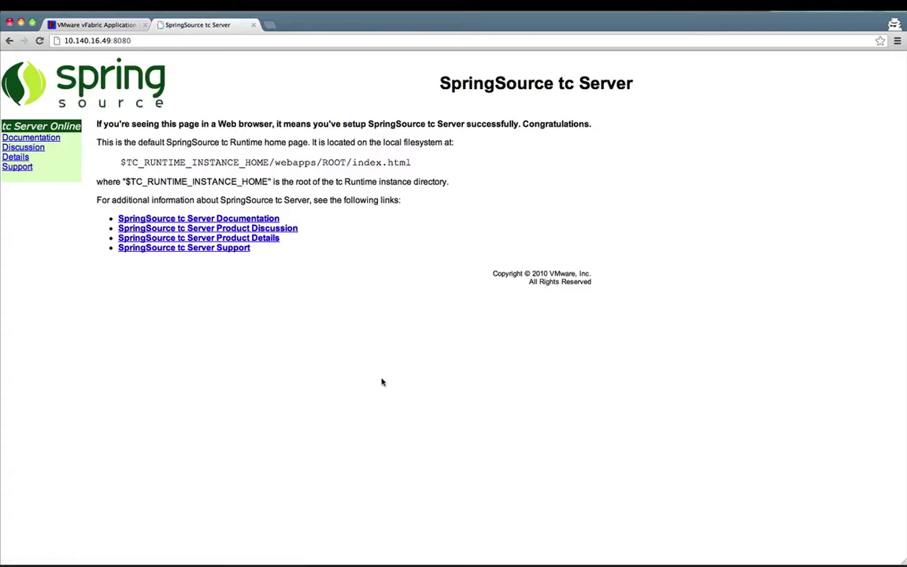
pyautogui.press('super+l')
pyautogui.press('Right')
pyautogui.write('/contact')
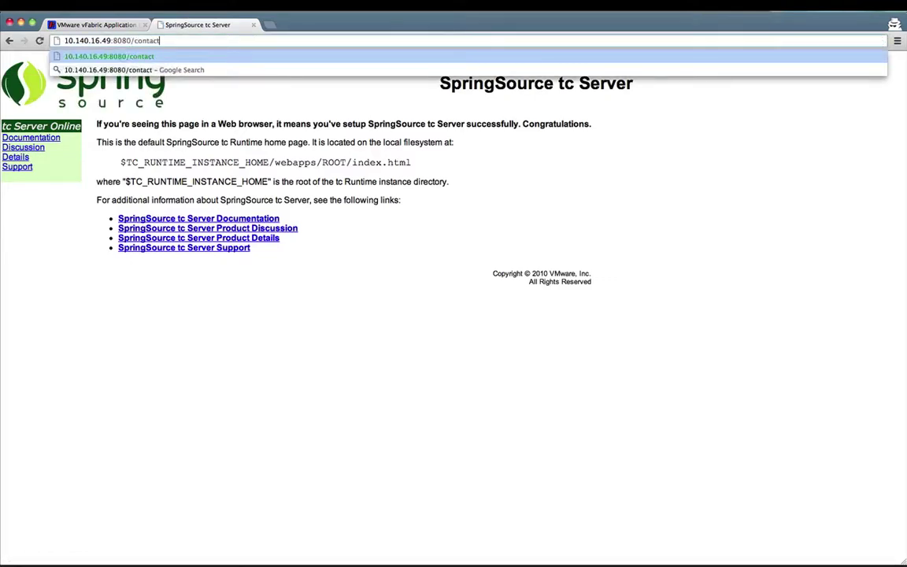
pyautogui.press('Return')
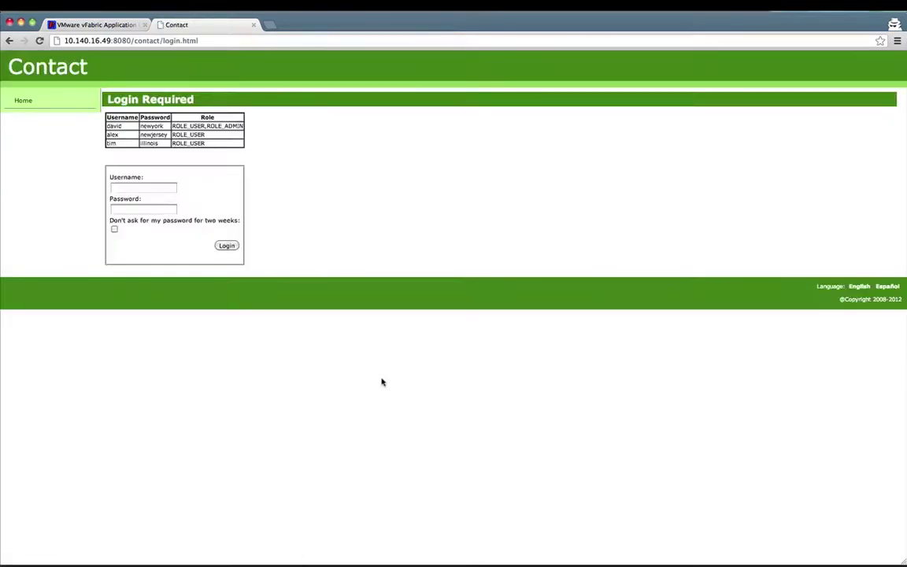
# Step: Log in to the Contact app with the demo account's username and password
pyautogui.click(113, 188)
pyautogui.press('Tab')
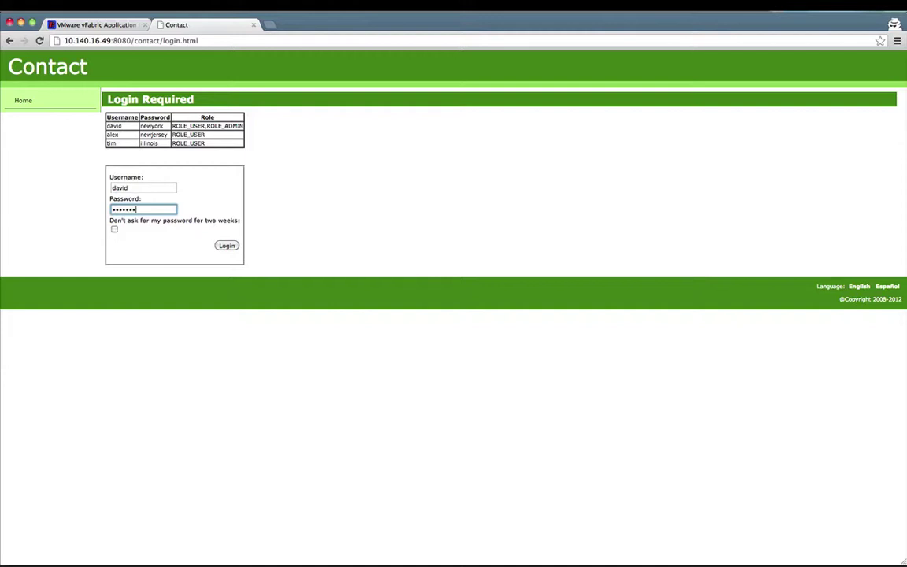
pyautogui.press('Return')
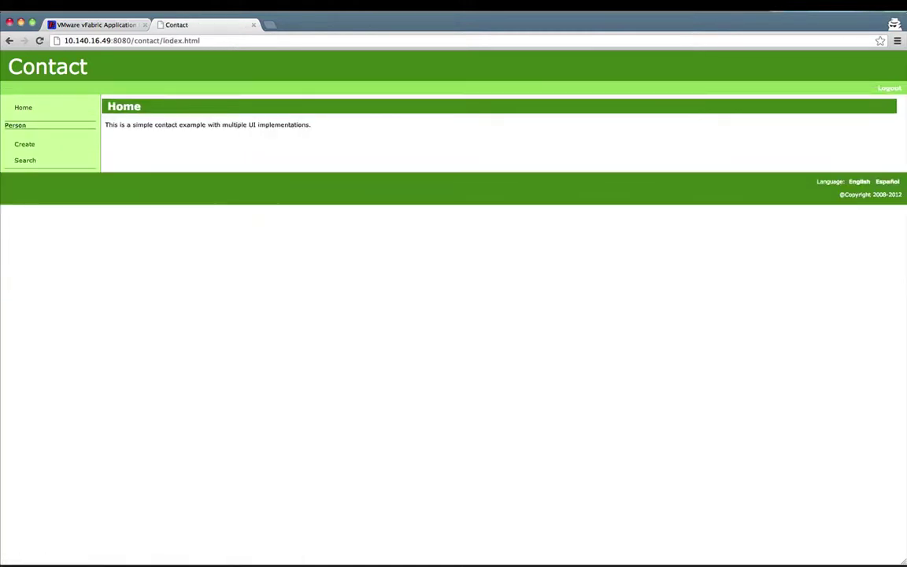
# Step: Create and save a new person, confirm it in the Person Search list, then close the tab
pyautogui.click(35, 162)
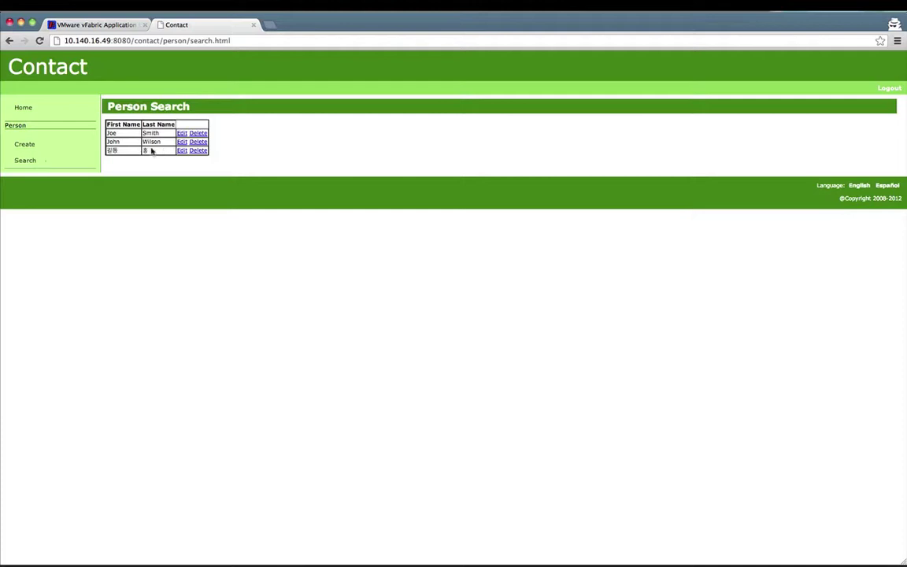
pyautogui.click(56, 146)
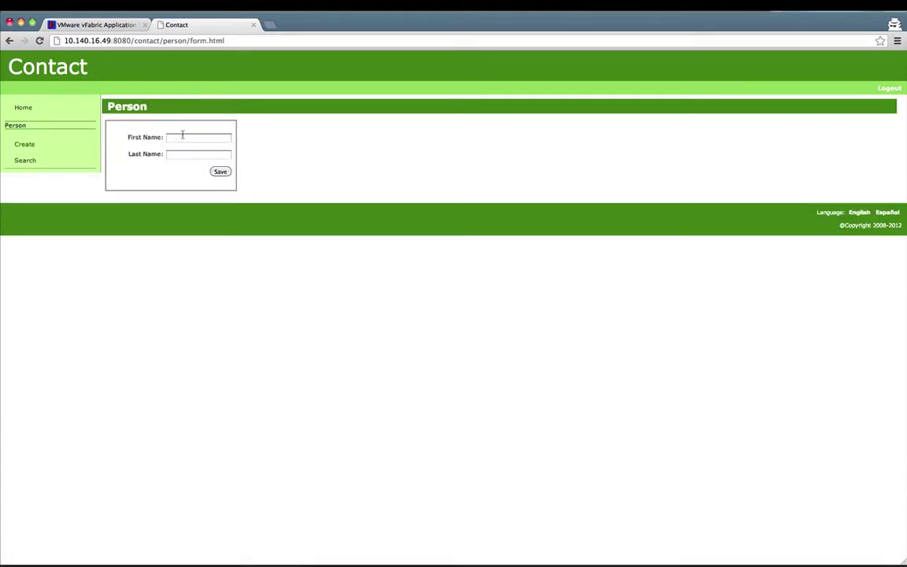
pyautogui.click(182, 137)
pyautogui.press('Tab')
pyautogui.press('Return')
pyautogui.click(220, 171)
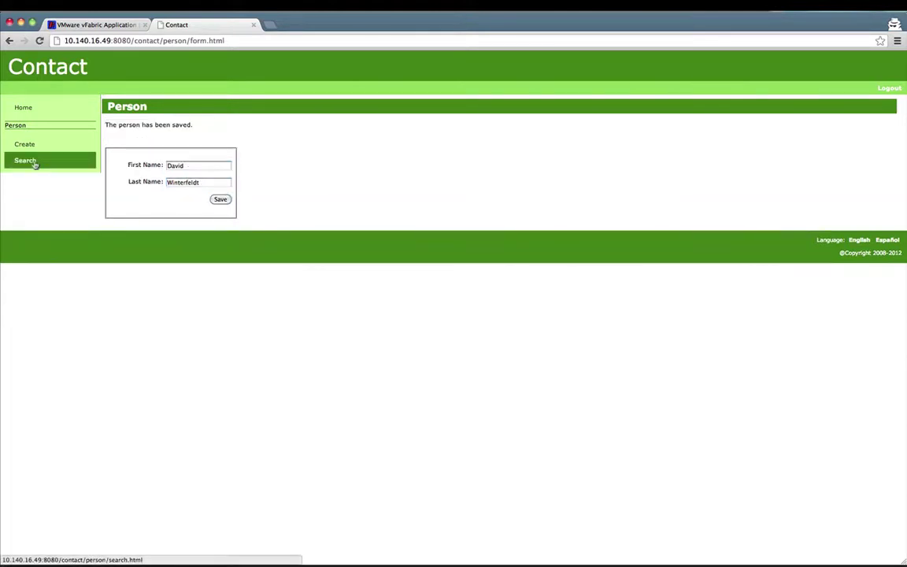
pyautogui.click(34, 162)
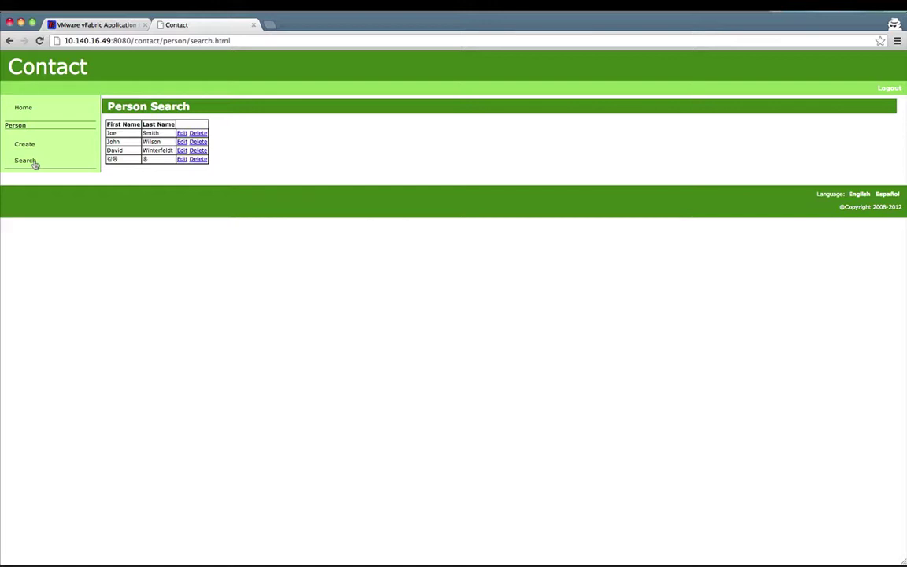
pyautogui.press('super+w')
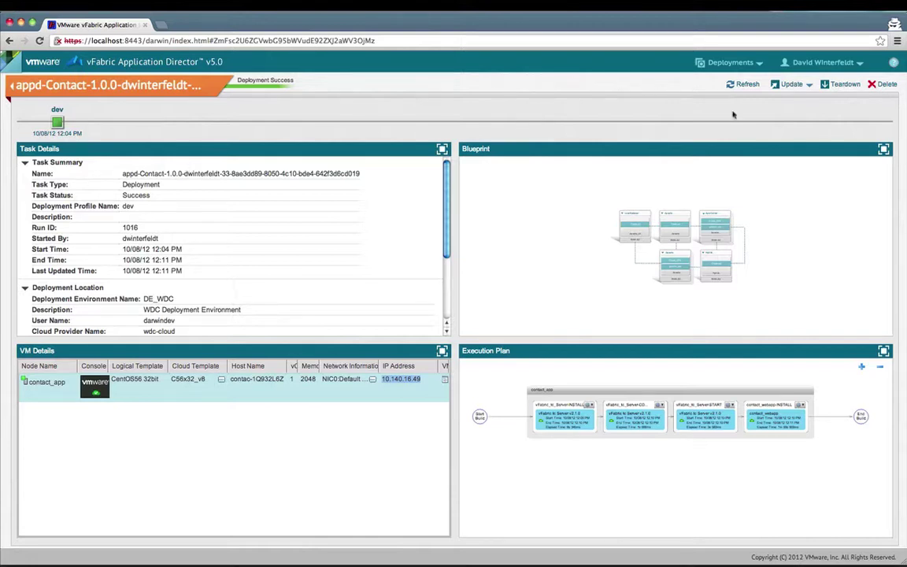
# Step: Navigate through Applications to the Contact v1.0.0 blueprint
pyautogui.click(732, 65)
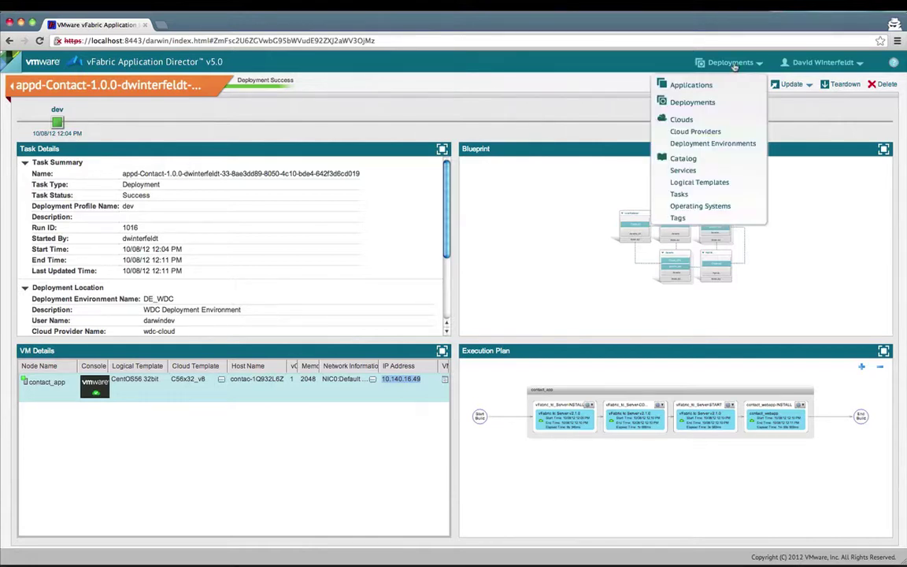
pyautogui.click(728, 83)
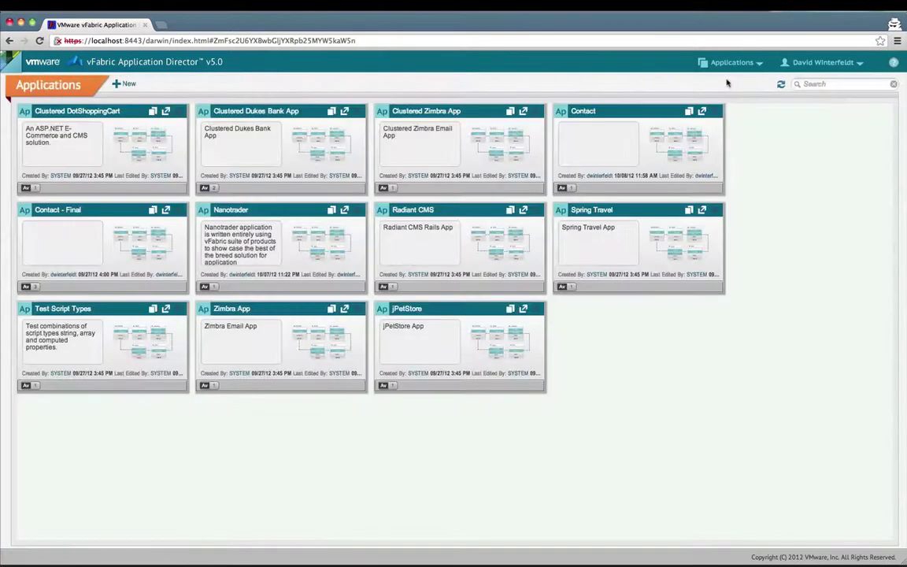
pyautogui.click(635, 117)
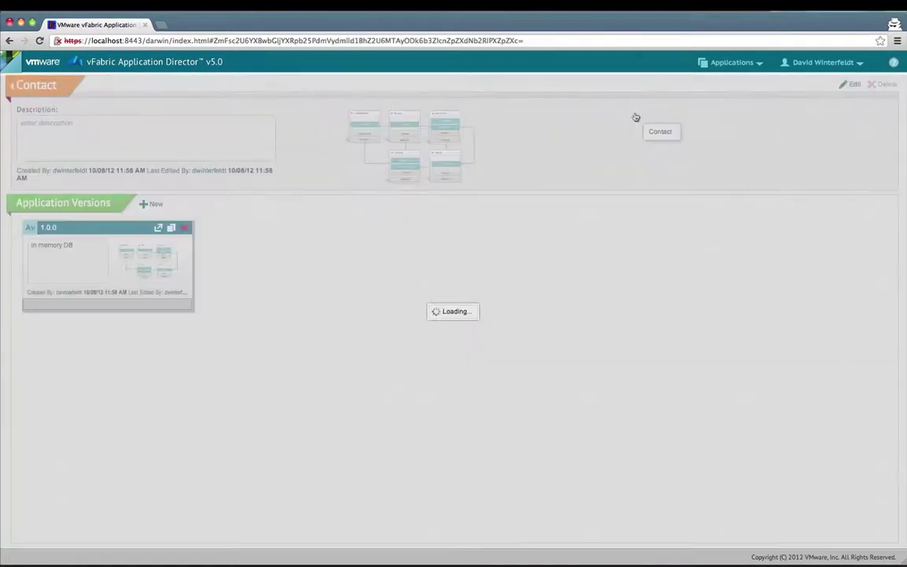
pyautogui.click(110, 246)
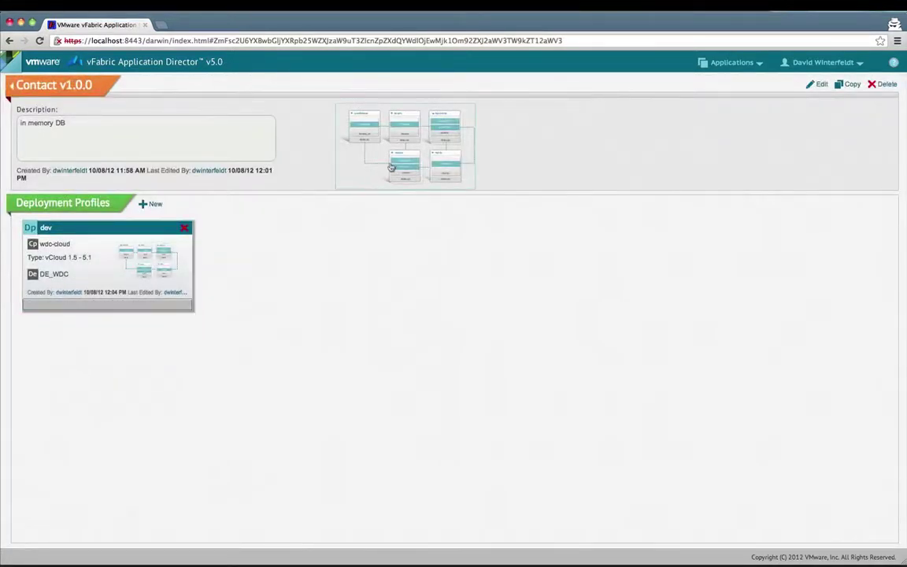
pyautogui.click(425, 166)
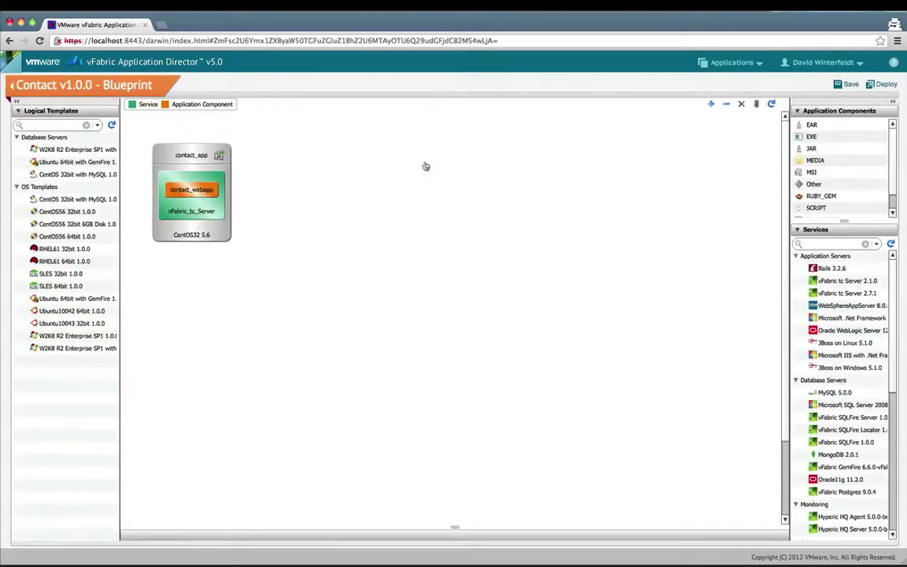
# Step: Deploy the blueprint with a new deployment profile named dev-ec2
pyautogui.click(880, 85)
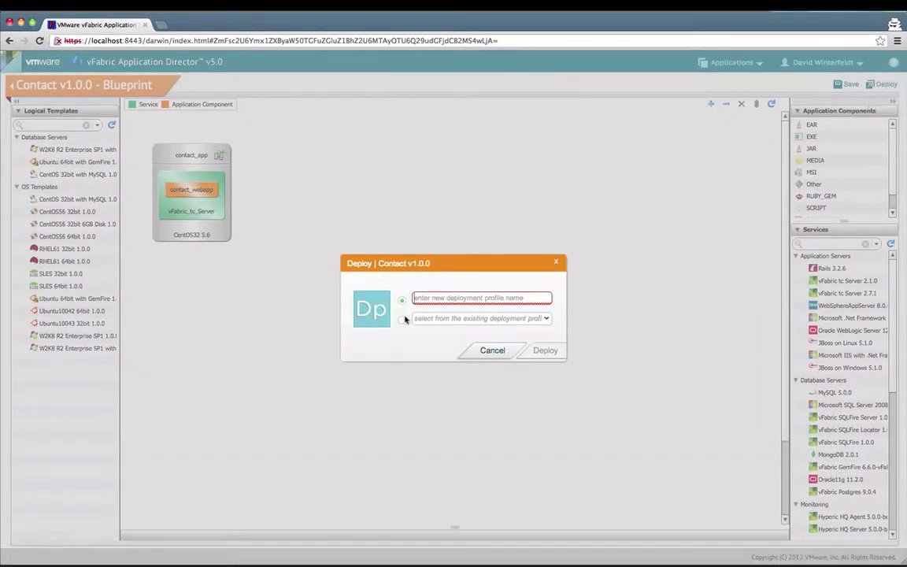
pyautogui.write('dev')
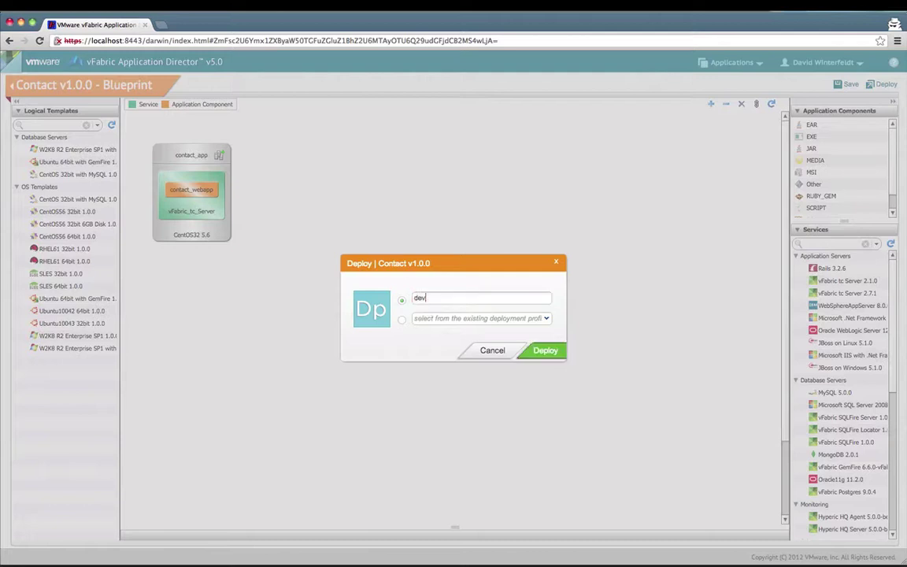
pyautogui.write('-ec2')
pyautogui.click(543, 351)
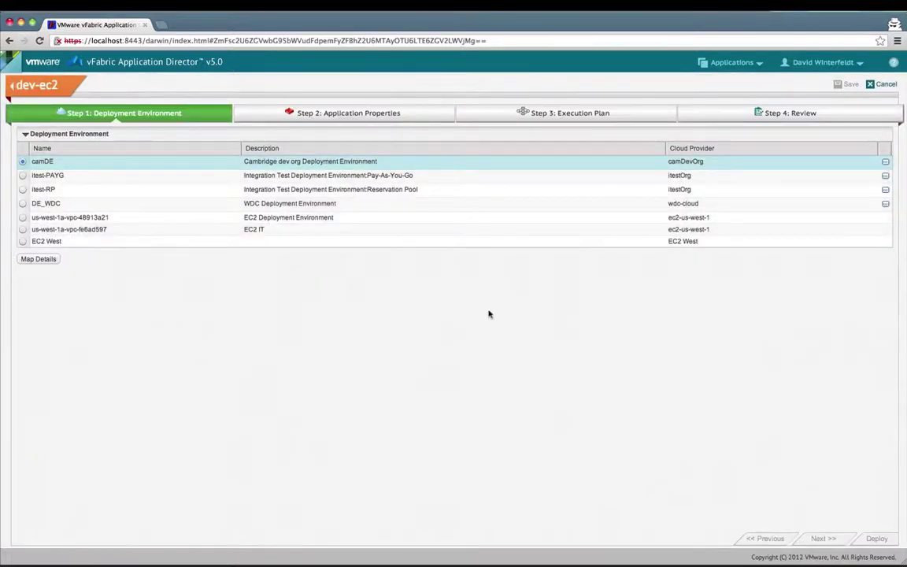
# Step: Target the EC2 West environment and map the node to VPC-Public-Network as its cloud network
pyautogui.click(22, 242)
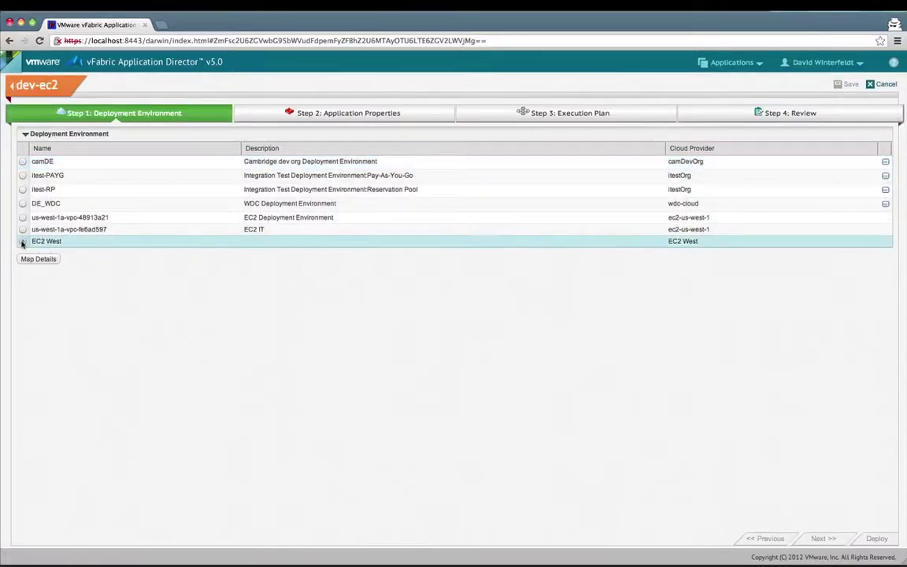
pyautogui.click(28, 260)
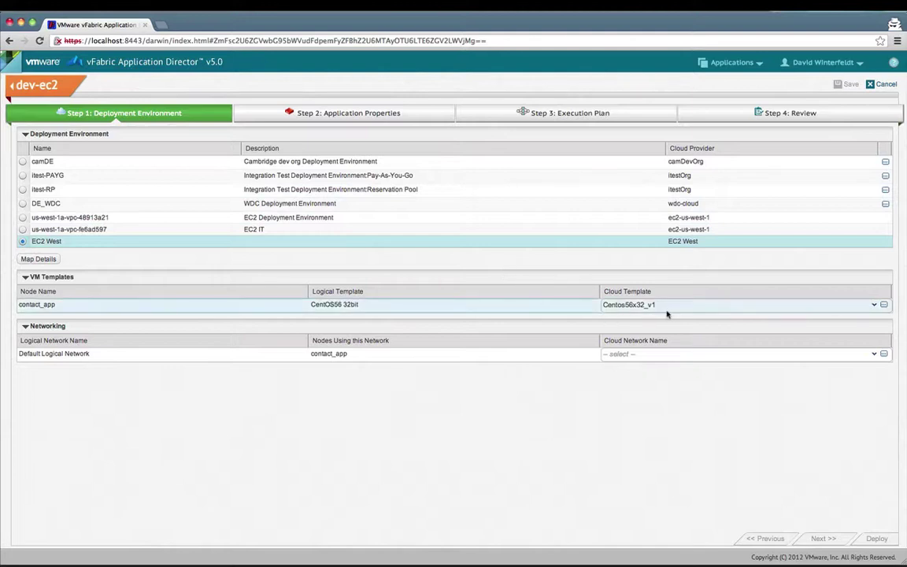
pyautogui.click(874, 356)
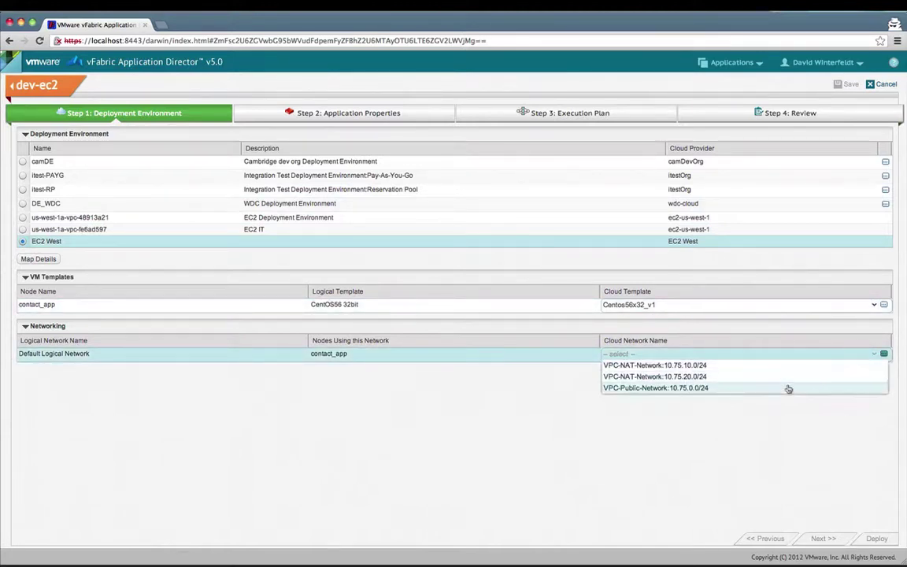
pyautogui.click(735, 388)
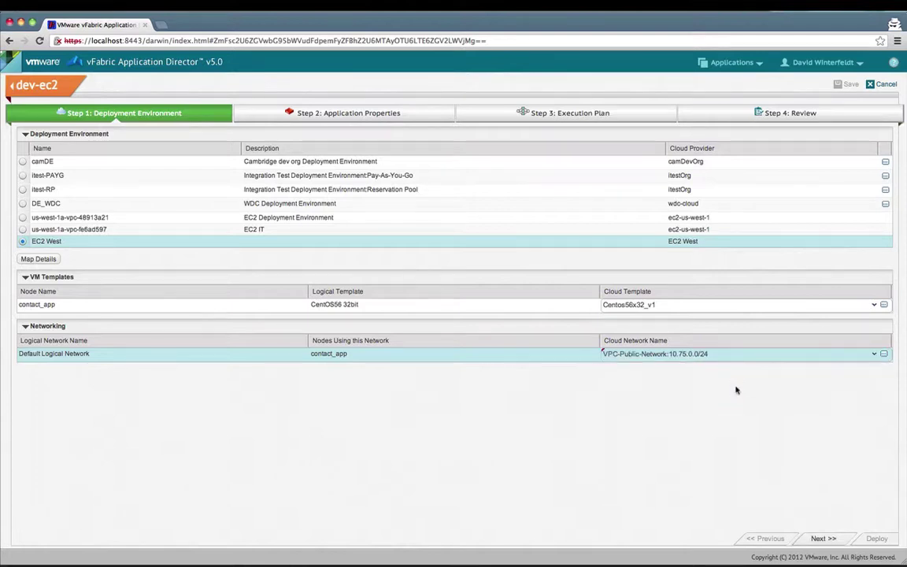
pyautogui.click(823, 539)
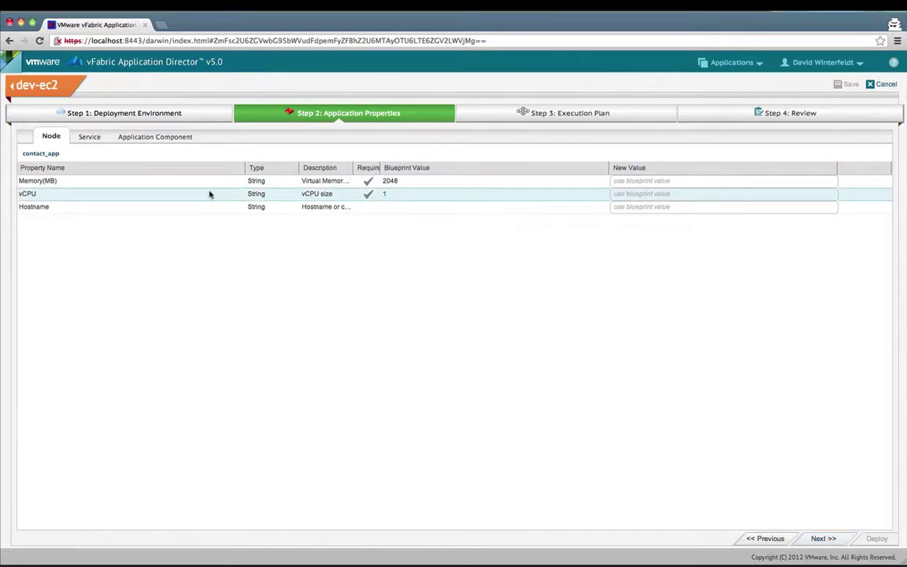
# Step: Override tc Server's global_conf with the darwin_global_noproxy.conf URL copied from the notes
pyautogui.click(89, 137)
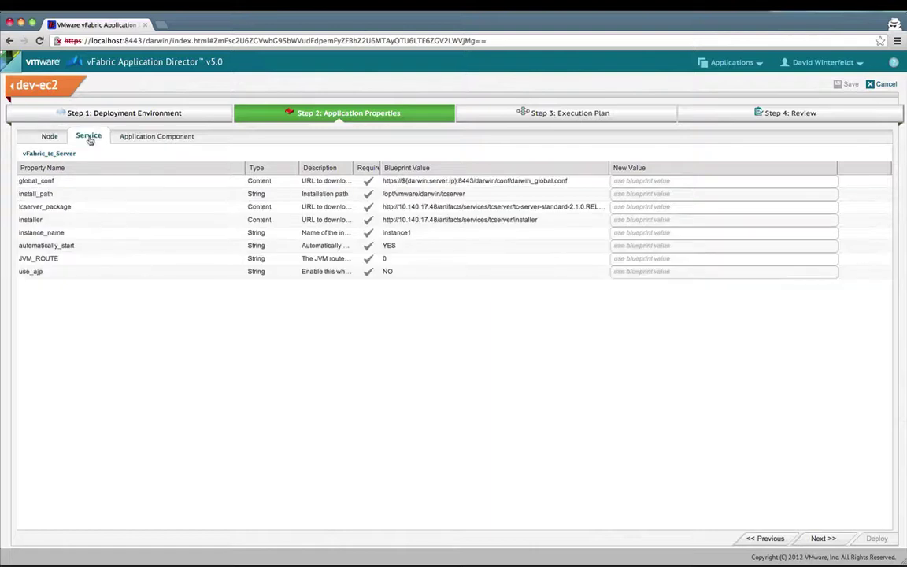
pyautogui.press('super+Tab')
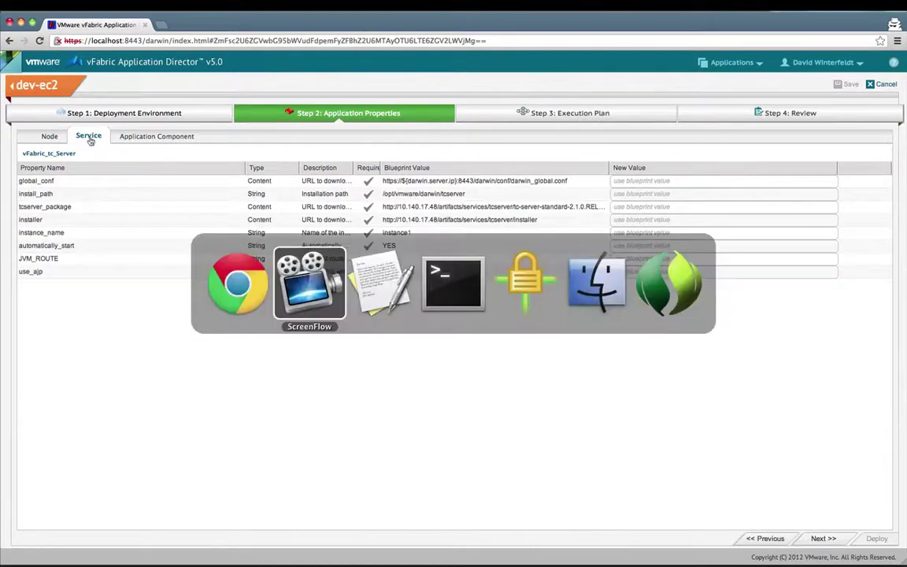
pyautogui.press('super+Tab')
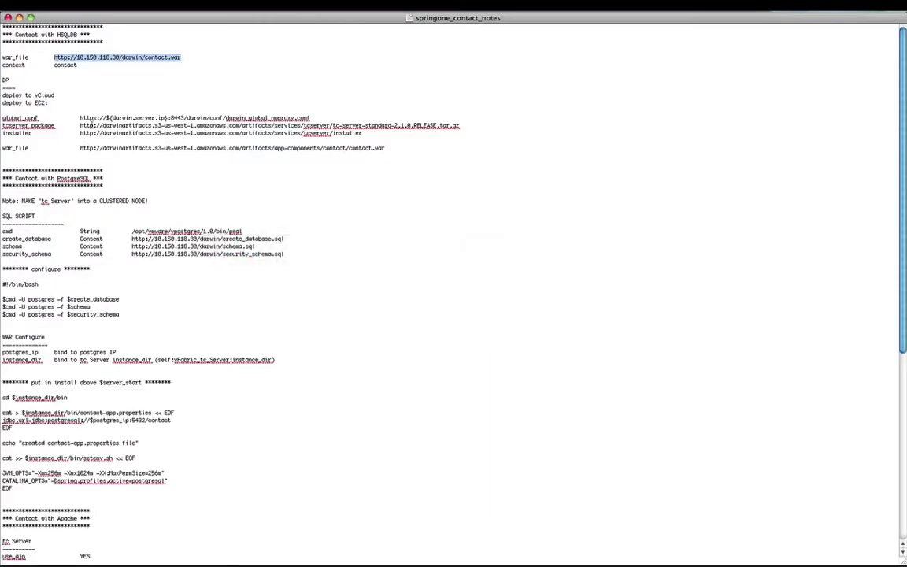
pyautogui.moveTo(79, 118); pyautogui.dragTo(311, 118)
pyautogui.press('super+c')
pyautogui.press('super+Tab')
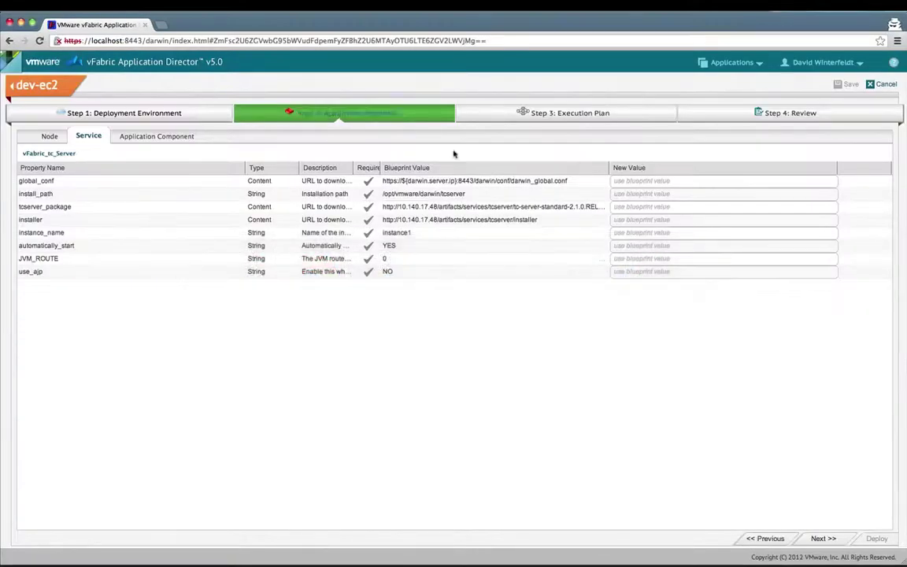
pyautogui.click(680, 180)
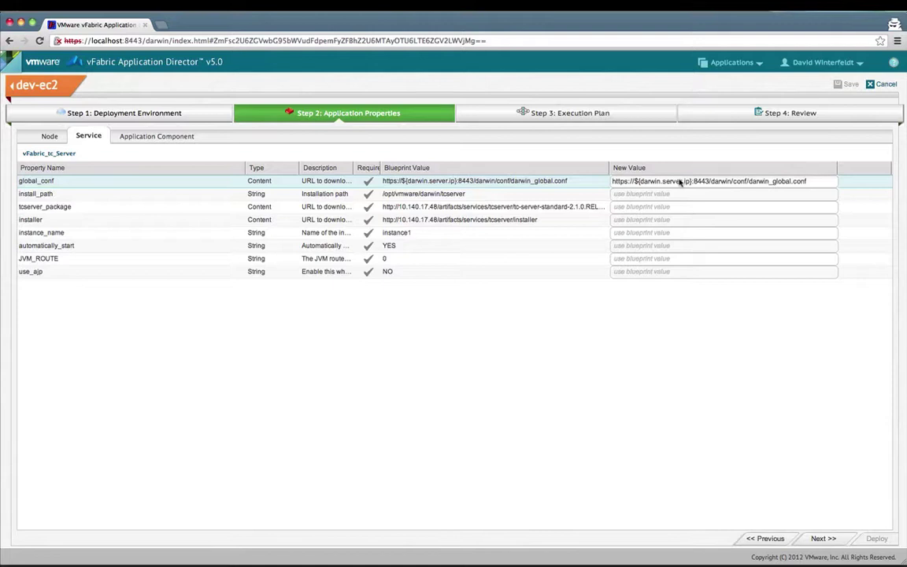
pyautogui.press('super+a')
pyautogui.press('BackSpace')
pyautogui.press('super+v')
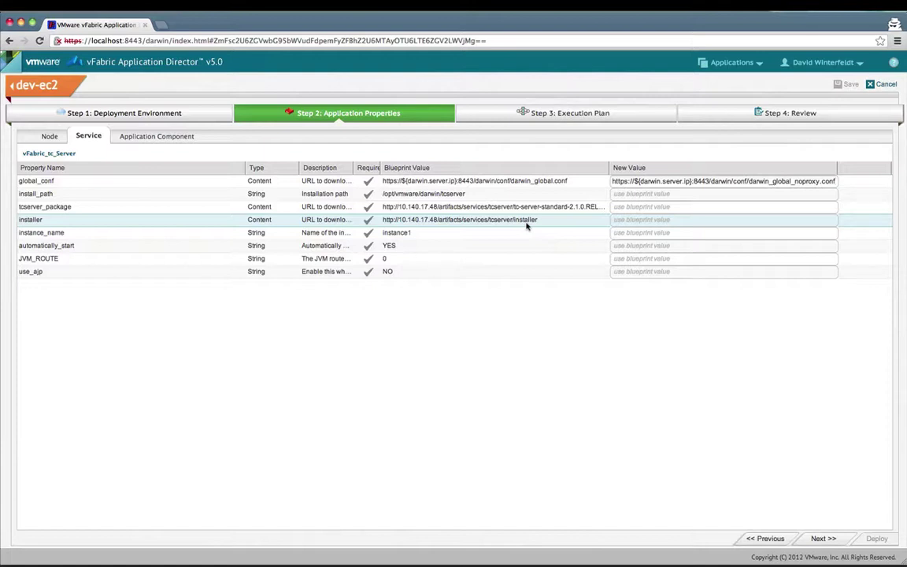
# Step: Override tcserver_package with the S3 tc Server package URL from the notes
pyautogui.press('super+Tab')
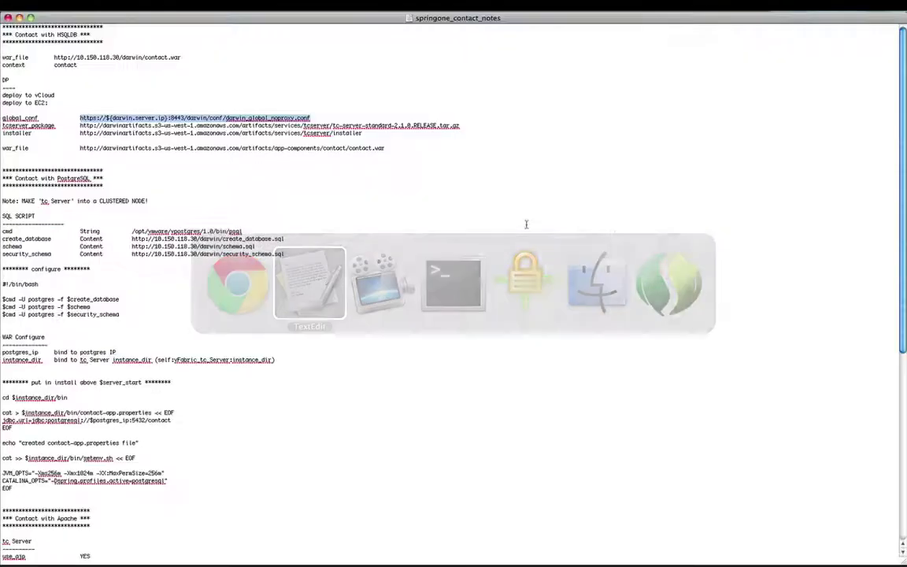
pyautogui.moveTo(79, 125); pyautogui.dragTo(459, 125)
pyautogui.press('super+Tab')
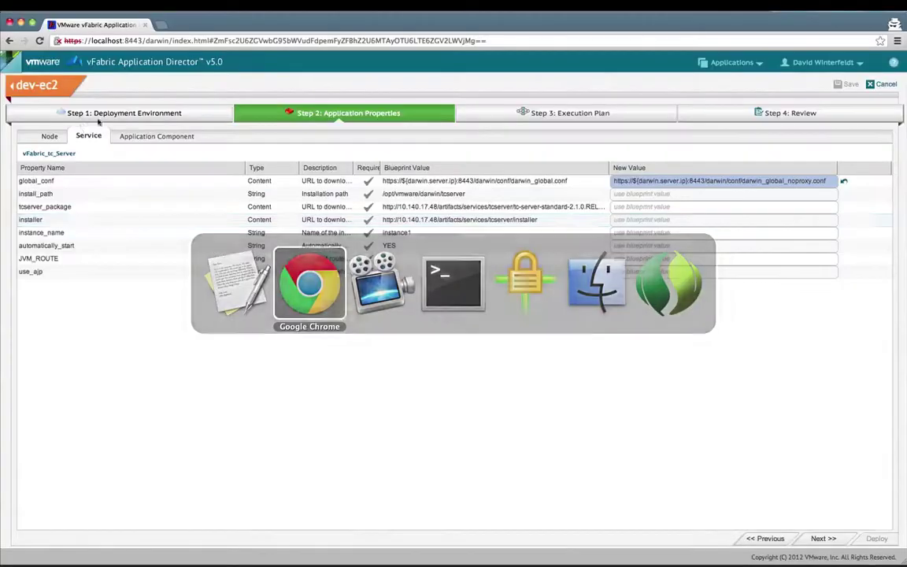
pyautogui.click(645, 207)
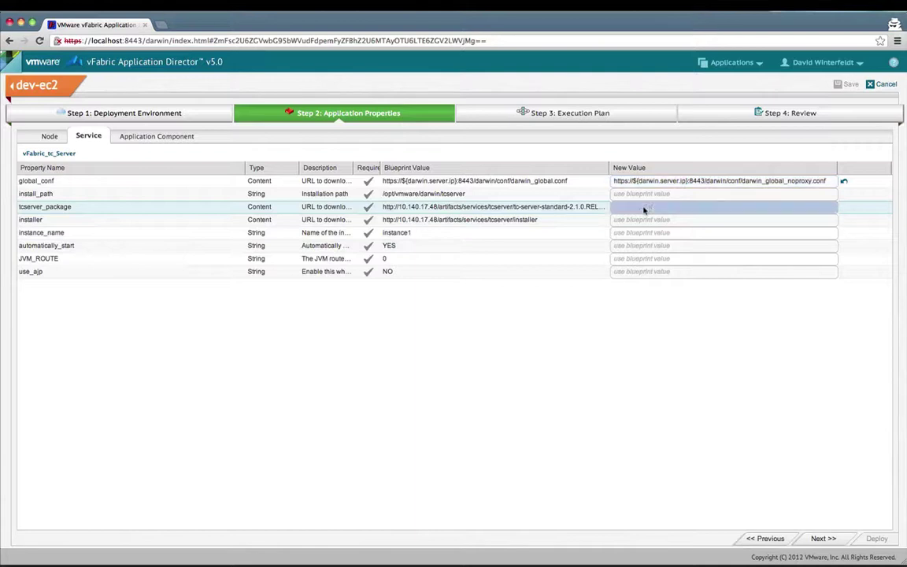
pyautogui.write('http://10.140.17.48/artifacts/services/tcserver/tc-server-standard-2.1.0.RELEASE.tar.gz')
pyautogui.press('super+a')
pyautogui.press('BackSpace')
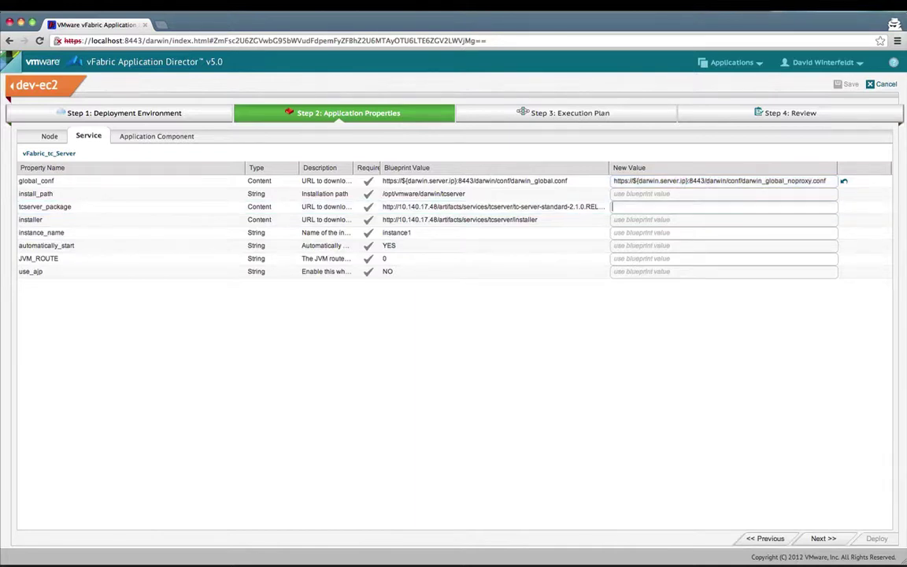
pyautogui.press('super+v')
# Step: Override installer with the S3 installer URL from the notes
pyautogui.press('super+Tab')
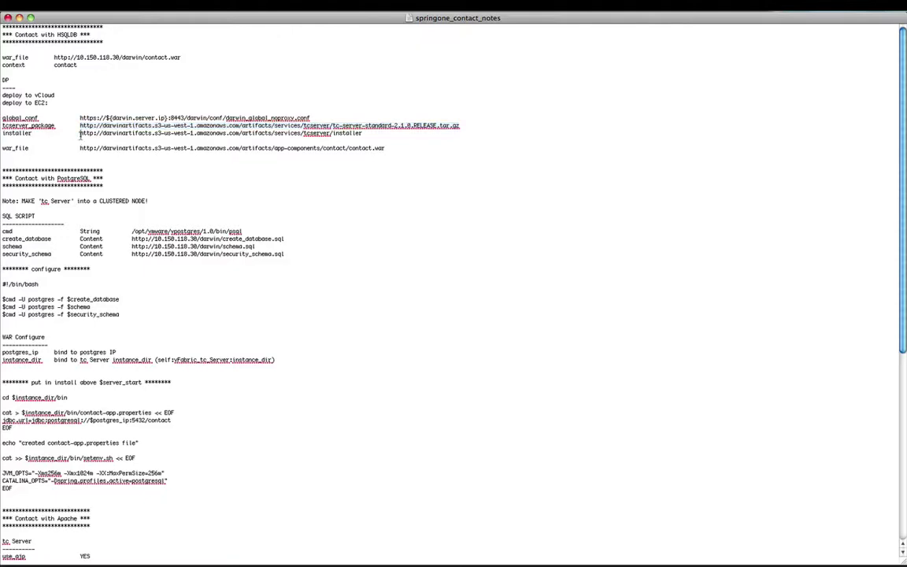
pyautogui.moveTo(79, 133); pyautogui.dragTo(362, 133)
pyautogui.press('super+c')
pyautogui.press('super+Tab')
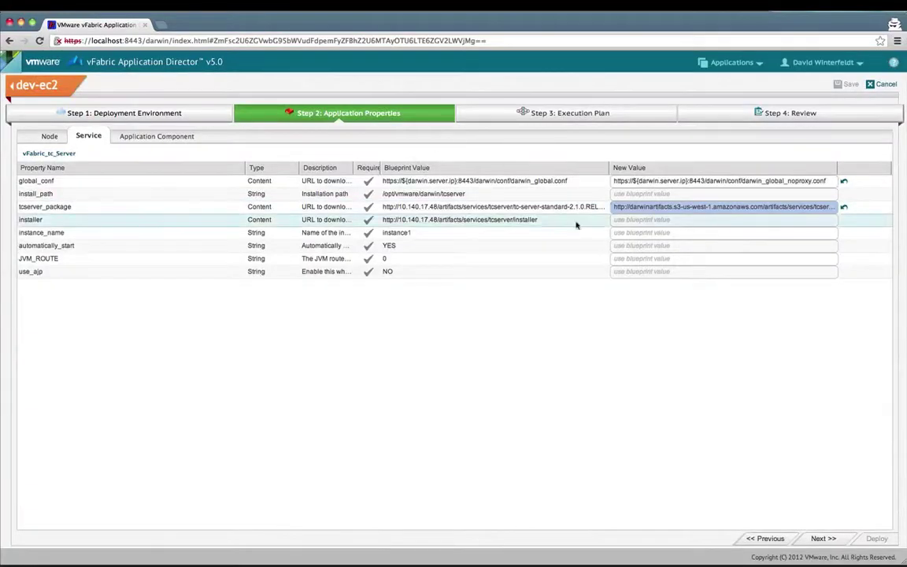
pyautogui.click(644, 222)
pyautogui.press('super+a')
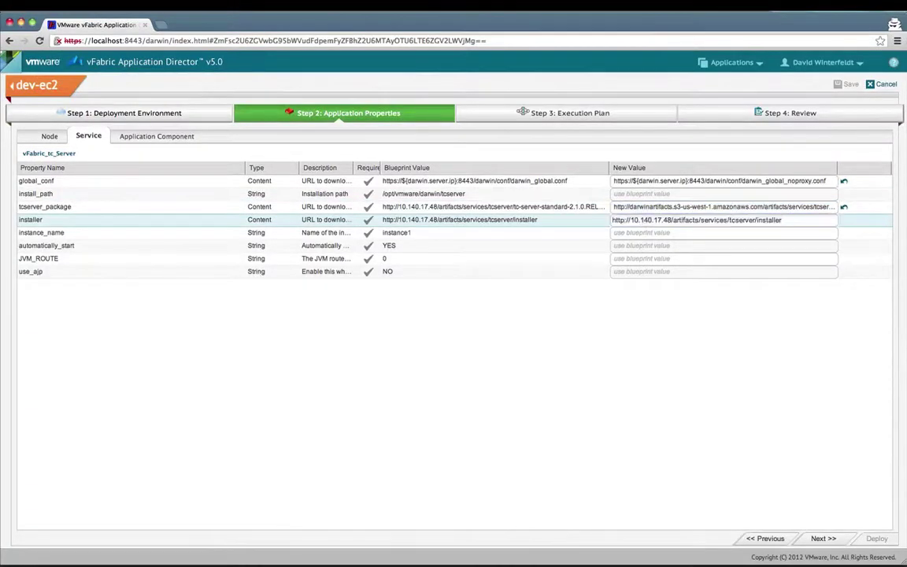
pyautogui.press('super+v')
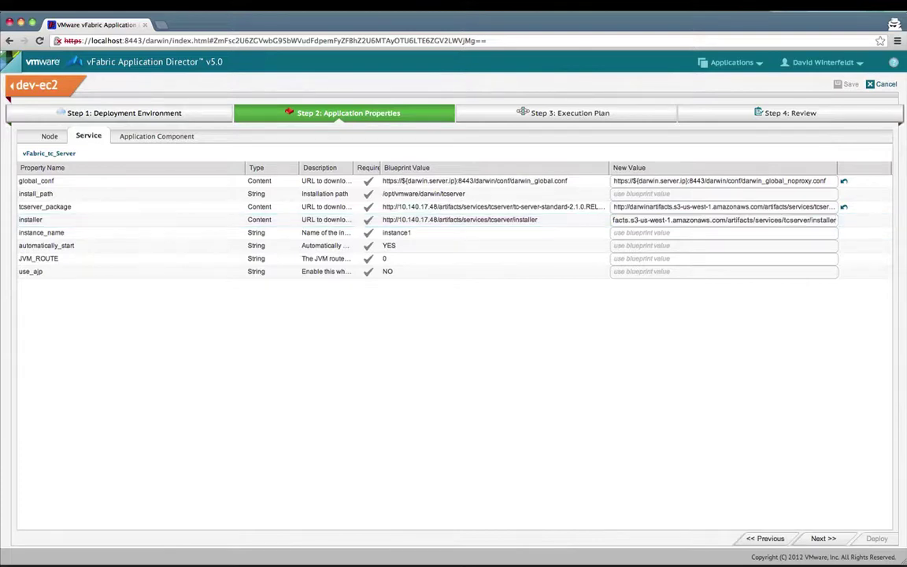
# Step: Copy the war_file URL from the notes and show the contact_webapp component's properties
pyautogui.press('super+Tab')
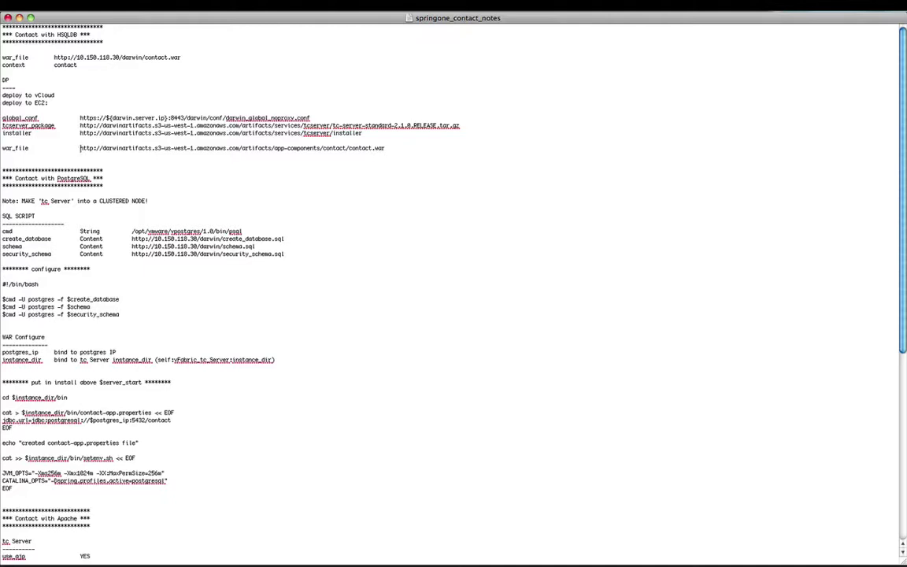
pyautogui.moveTo(80, 148); pyautogui.dragTo(385, 148)
pyautogui.press('super+Tab')
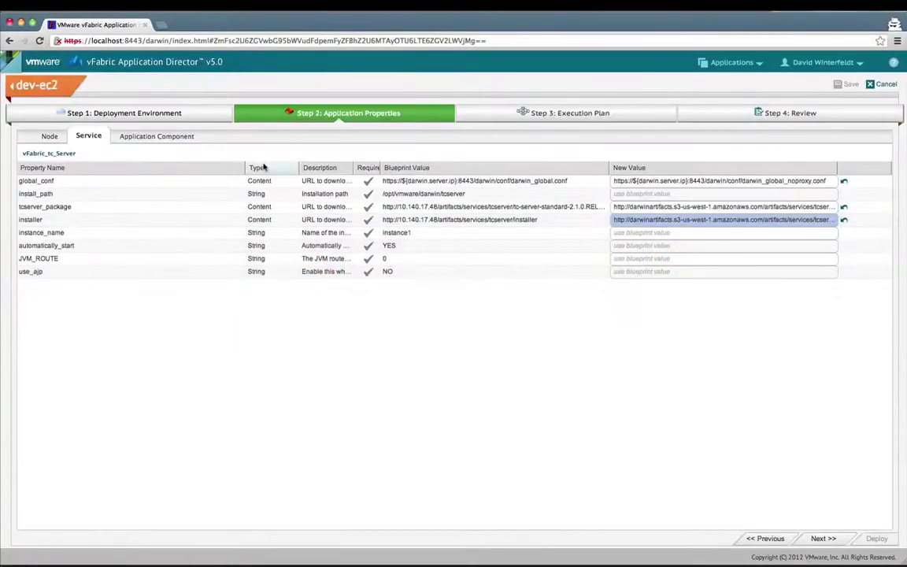
pyautogui.click(139, 140)
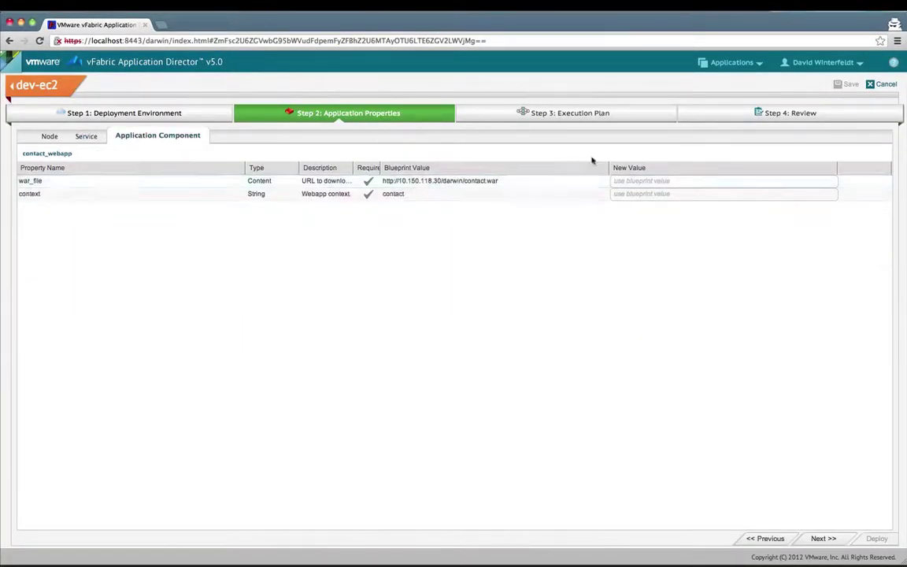
# Step: Override war_file with the S3 contact.war URL and advance to the execution plan
pyautogui.click(668, 180)
pyautogui.press('super+v')
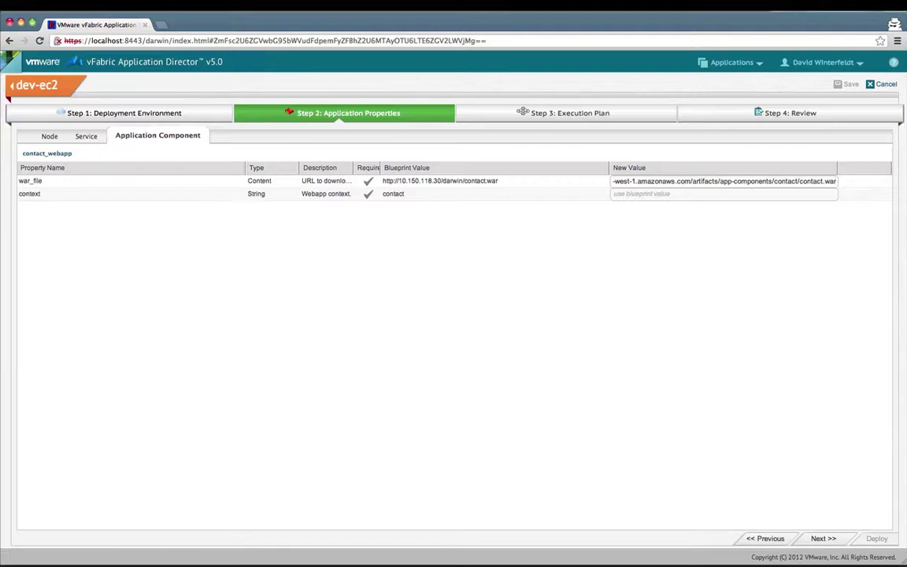
pyautogui.click(816, 539)
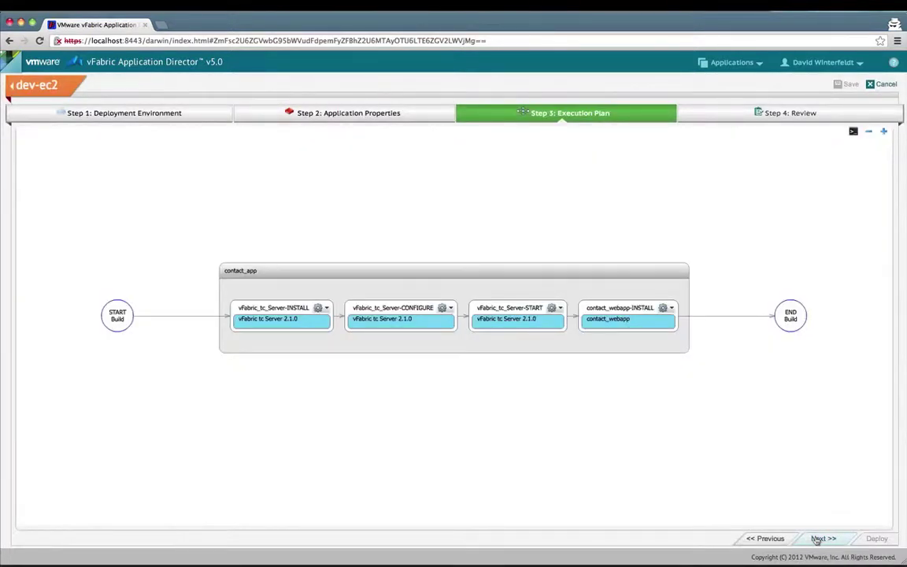
# Step: Advance through the Review step and deploy Contact 1.0.0 to EC2 West
pyautogui.click(817, 539)
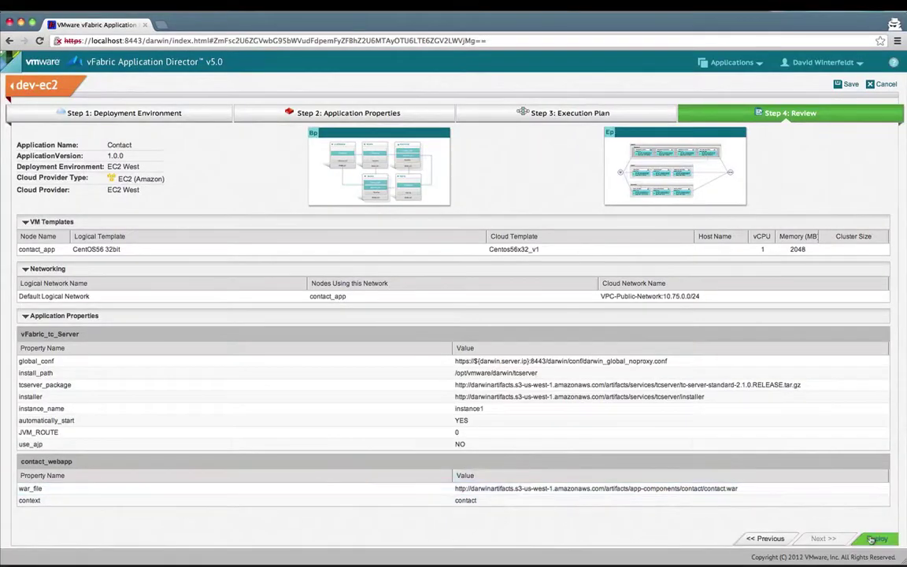
pyautogui.click(872, 540)
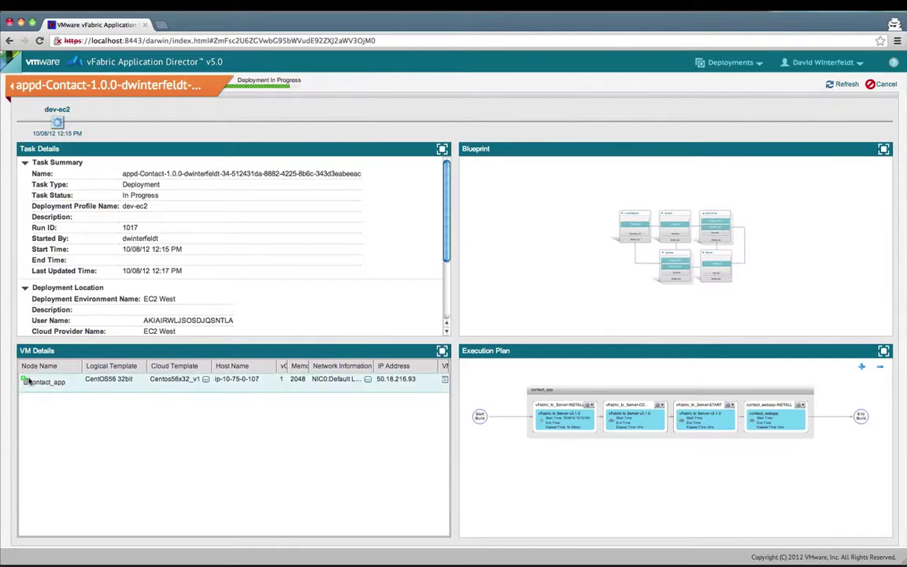
# Step: Inspect the vFabric_tc_Server-INSTALL task's properties, then select the VM IP 50.18.216.93
pyautogui.click(883, 350)
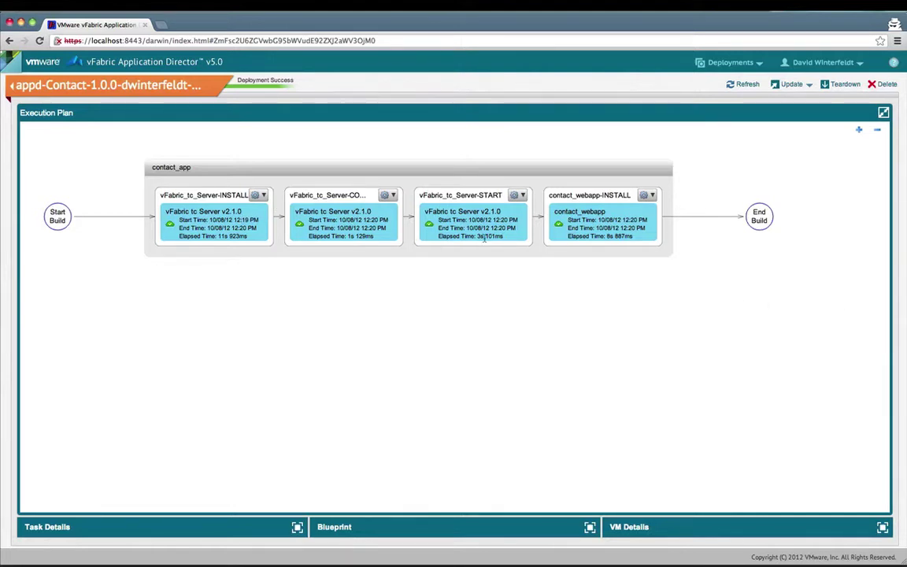
pyautogui.click(264, 195)
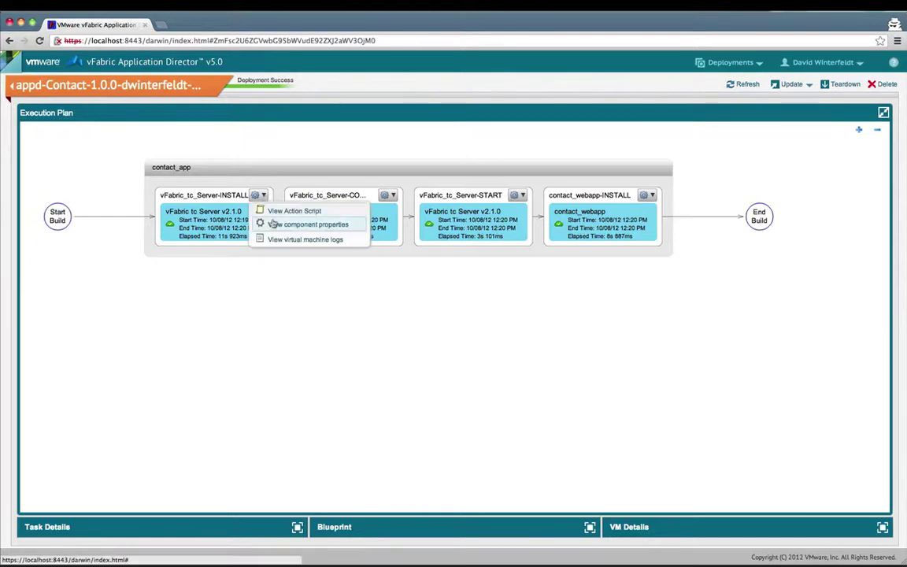
pyautogui.click(273, 224)
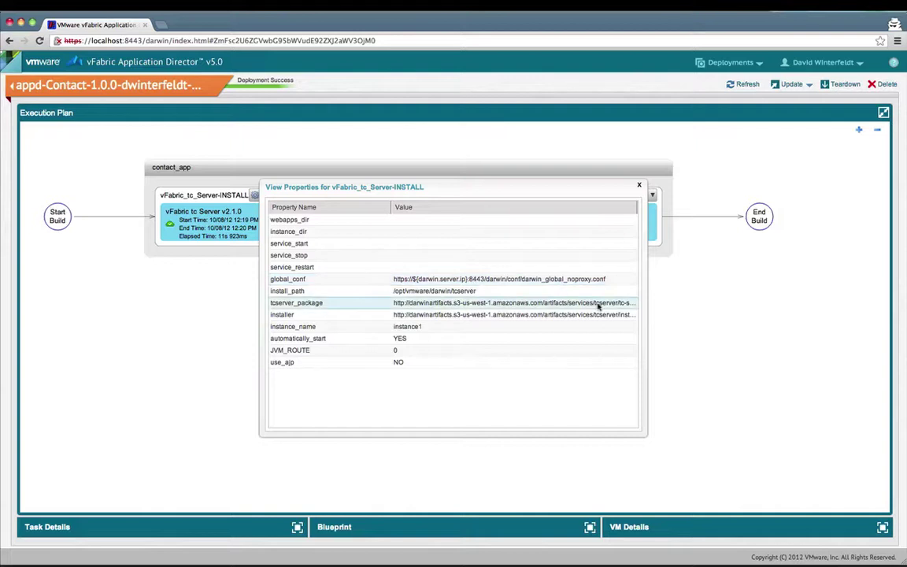
pyautogui.click(639, 185)
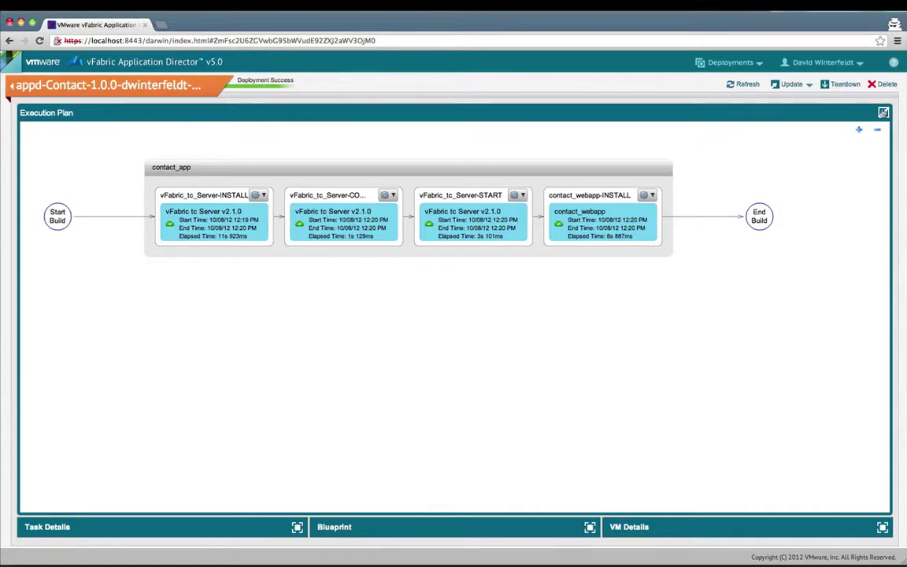
pyautogui.click(884, 113)
pyautogui.moveTo(423, 381); pyautogui.dragTo(376, 381)
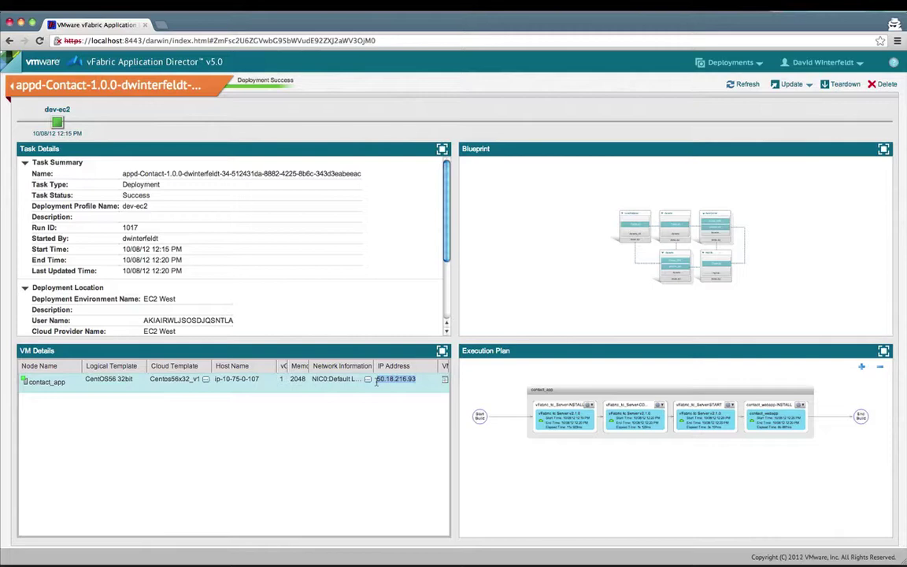
# Step: Load the deployed app at 50.18.216.93:8080/contact in a new browser tab
pyautogui.press('super+c')
pyautogui.press('super+t')
pyautogui.press('super+v')
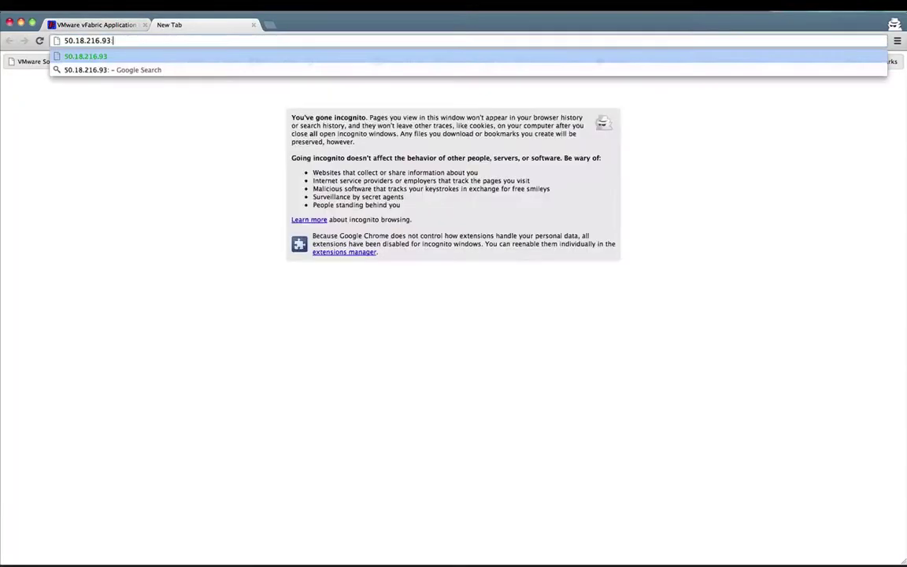
pyautogui.write(':8080')
pyautogui.press('Return')
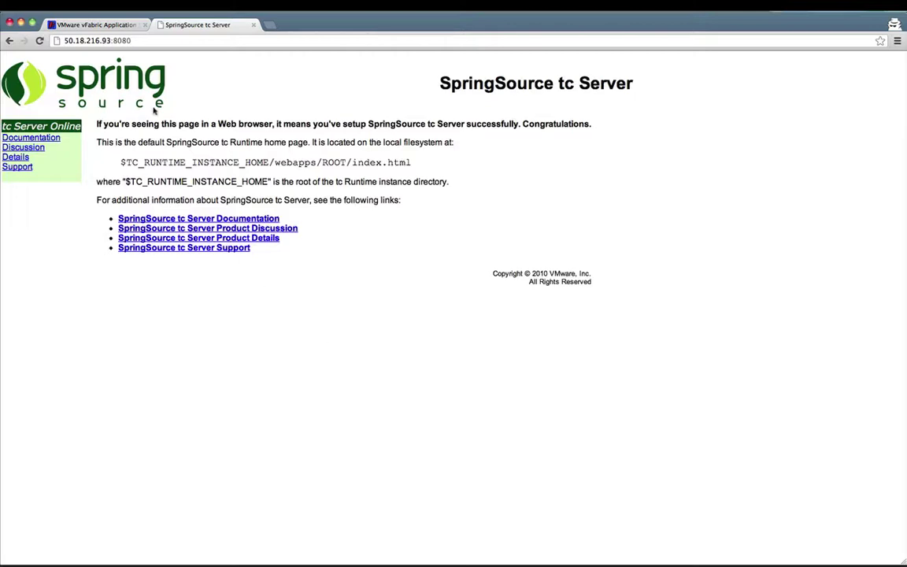
pyautogui.click(147, 43)
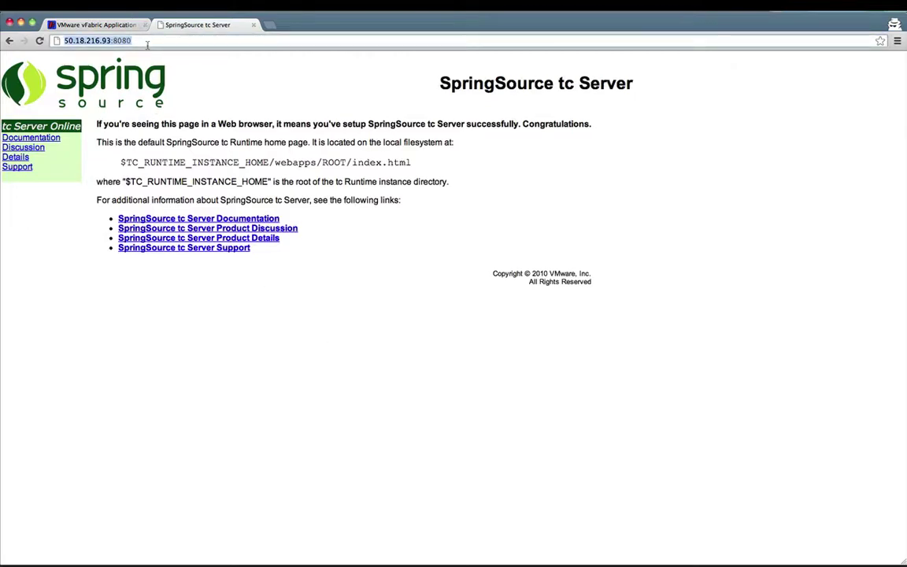
pyautogui.click(147, 43)
pyautogui.write('/contac')
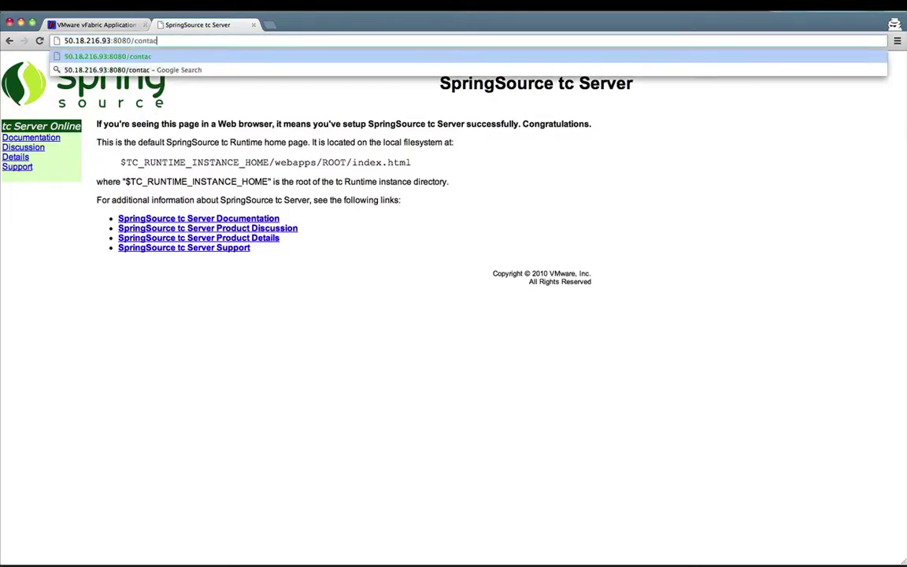
pyautogui.write('t')
pyautogui.press('Return')
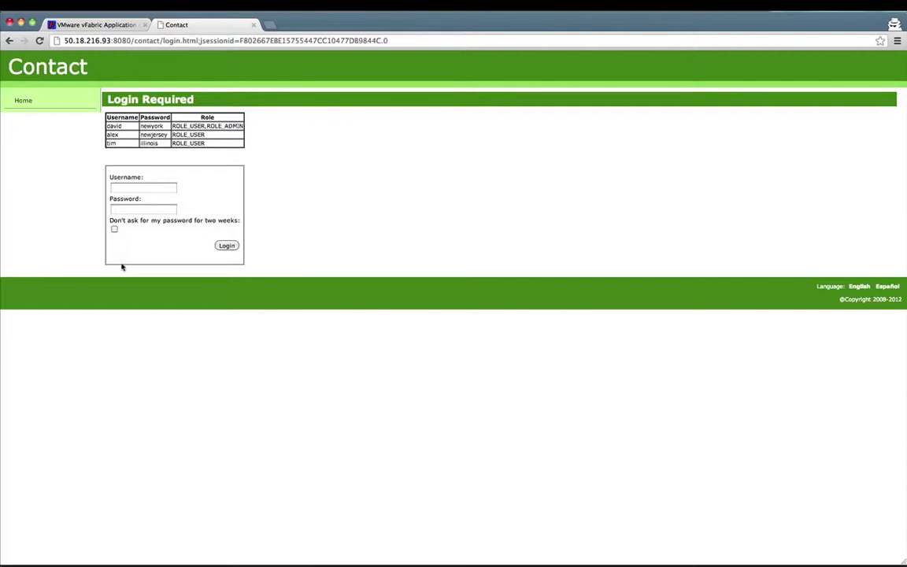
# Step: Log in to the Contact app with the demo account's username and password
pyautogui.click(131, 191)
pyautogui.press('Tab')
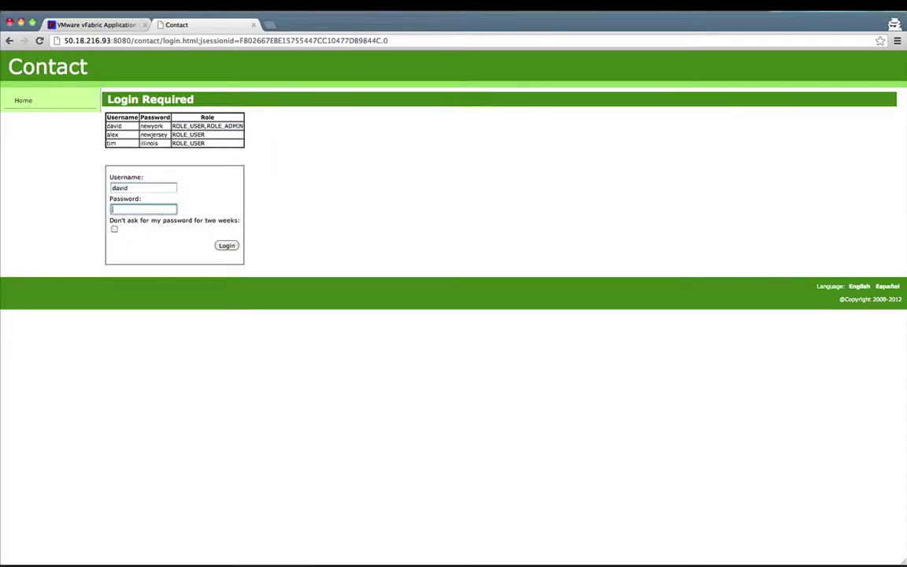
pyautogui.press('Return')
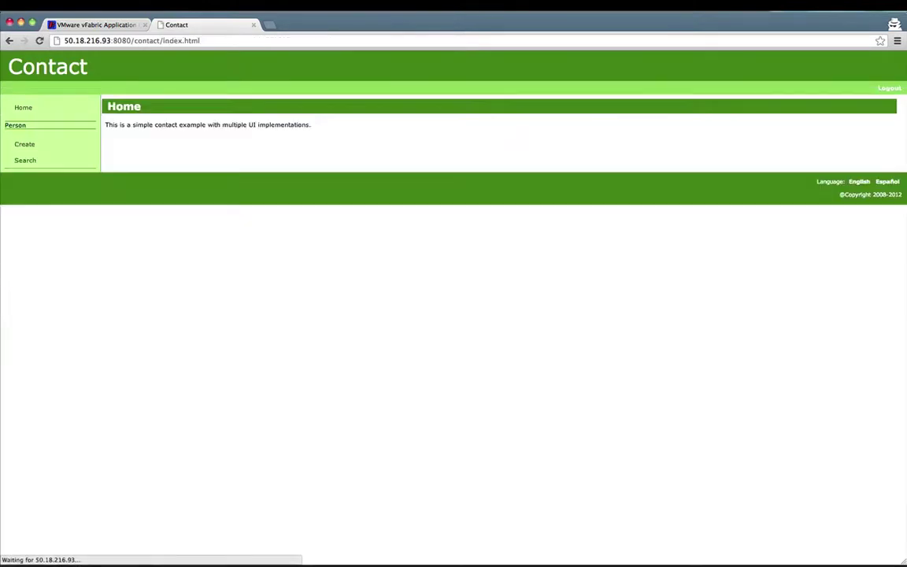
# Step: Create and save a new person, confirm it in the people list, then close the tab
pyautogui.click(40, 165)
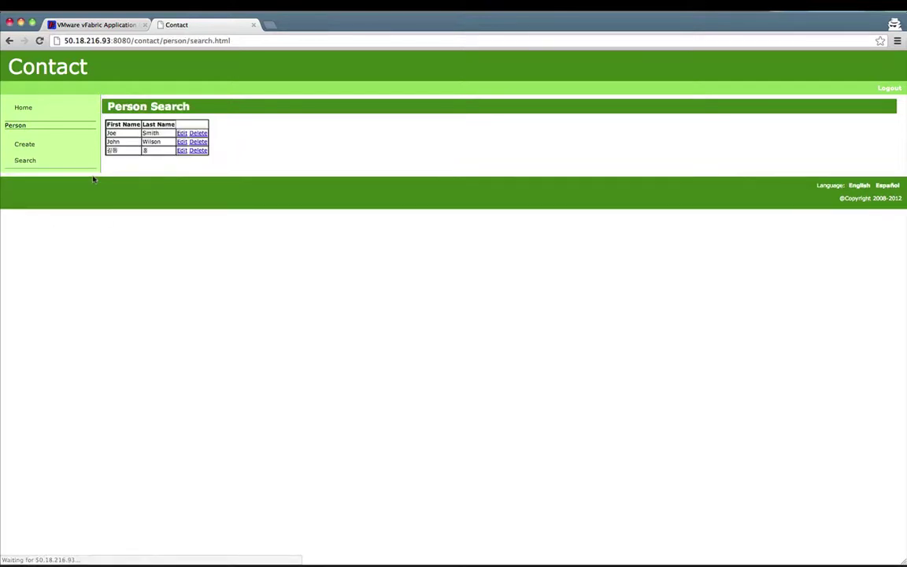
pyautogui.click(41, 146)
pyautogui.click(178, 137)
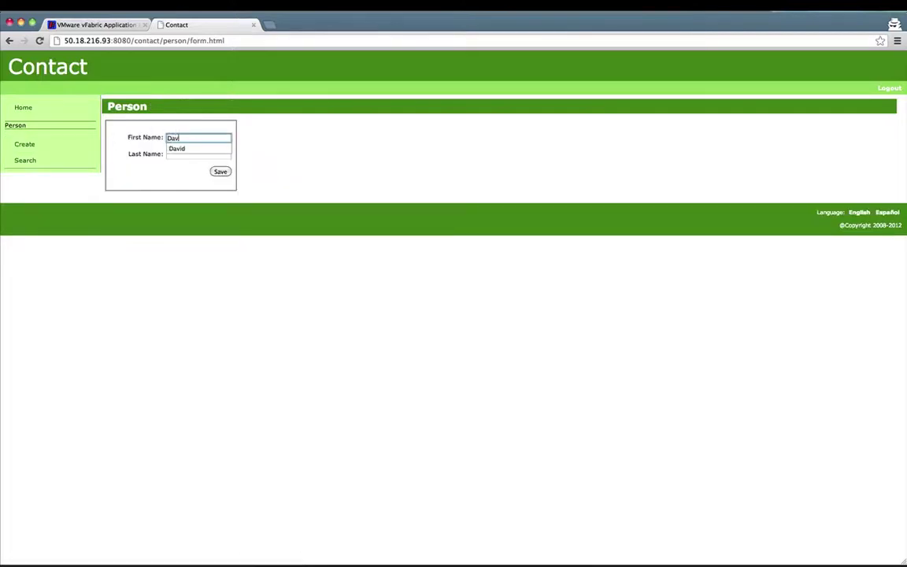
pyautogui.press('Tab')
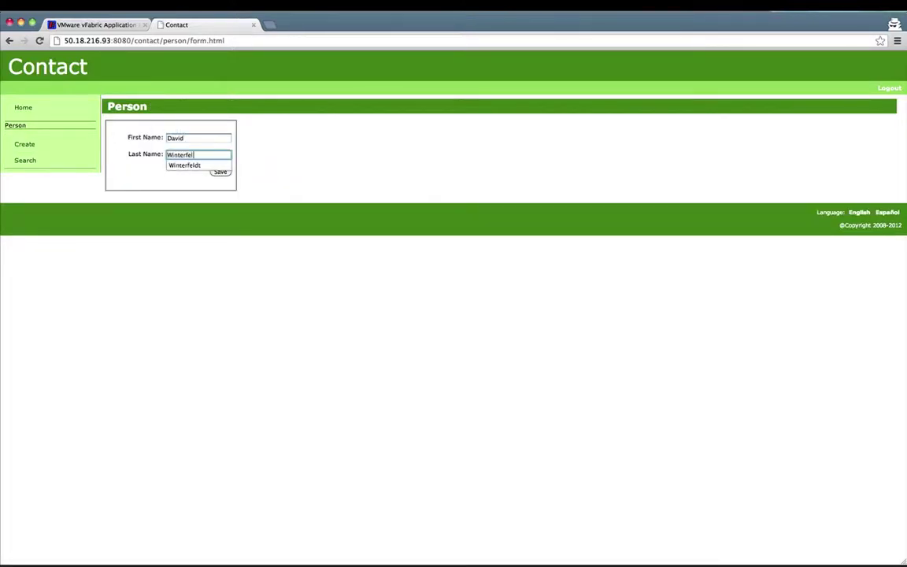
pyautogui.click(230, 193)
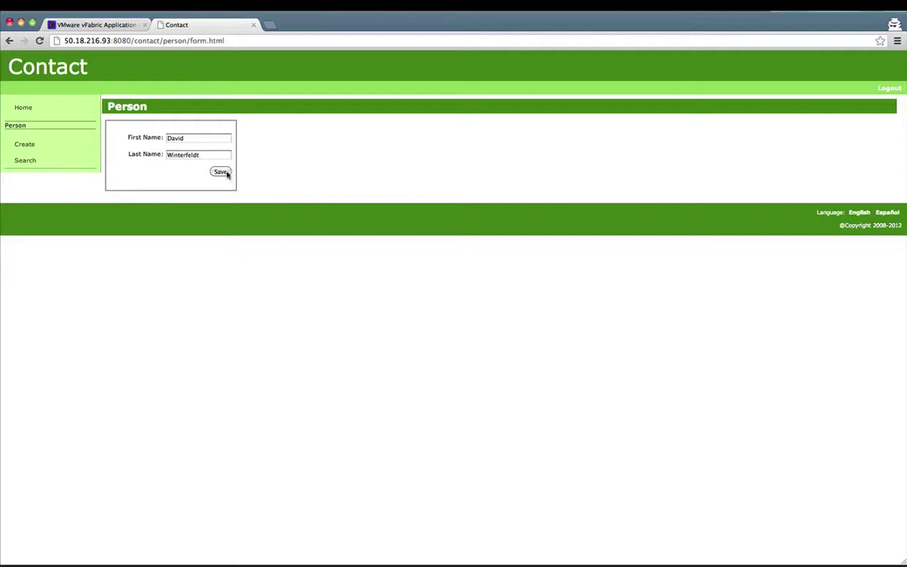
pyautogui.click(223, 172)
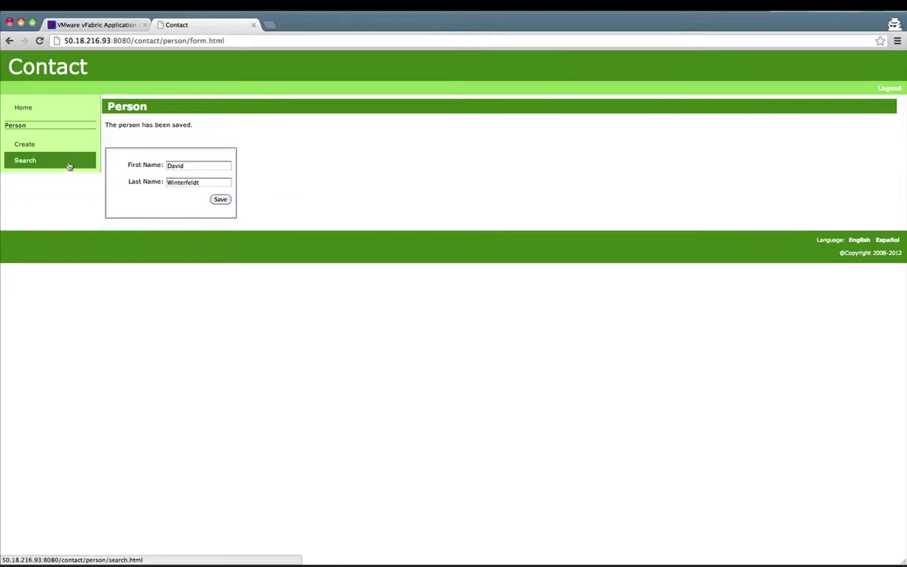
pyautogui.click(68, 162)
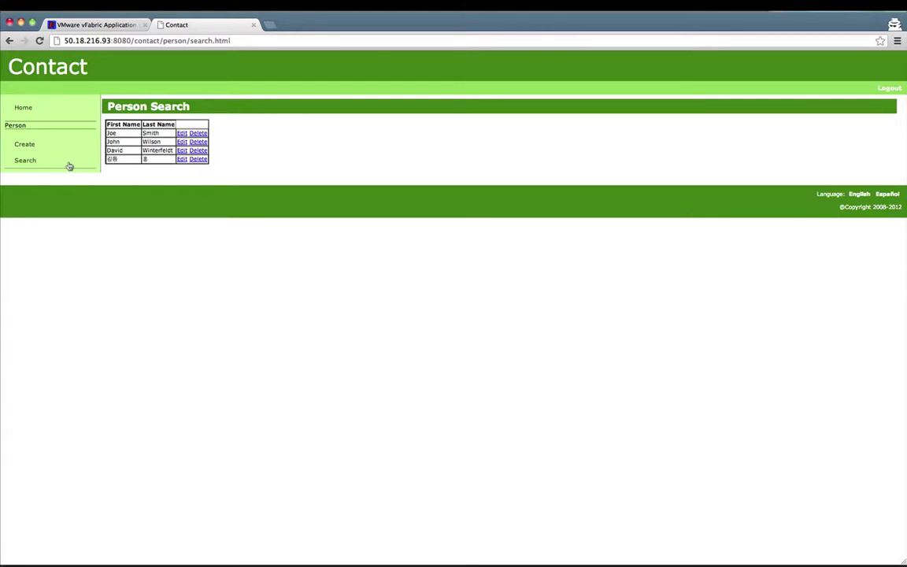
pyautogui.click(255, 26)
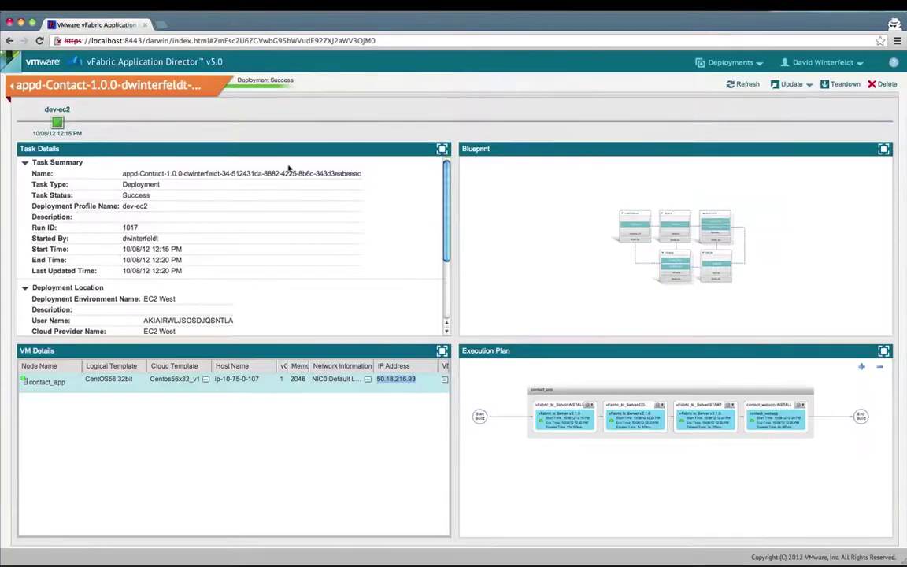